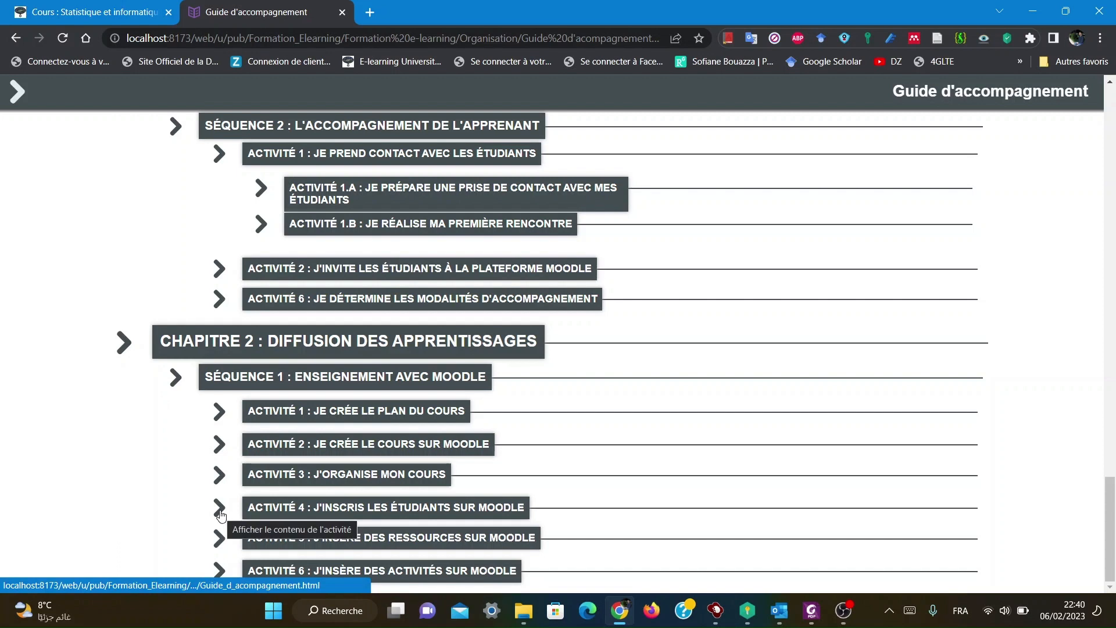
Step: Expand Activité 4 on enrolling students in Moodle and read its cohort synchronisation instructions
click(220, 510)
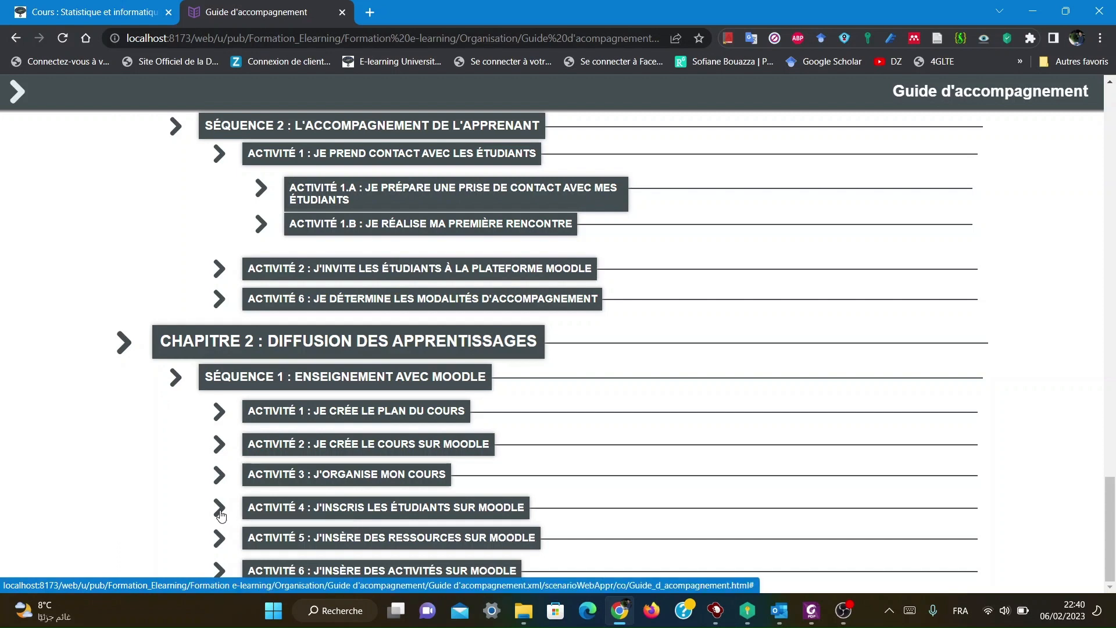
scroll(148, 490, down, 3)
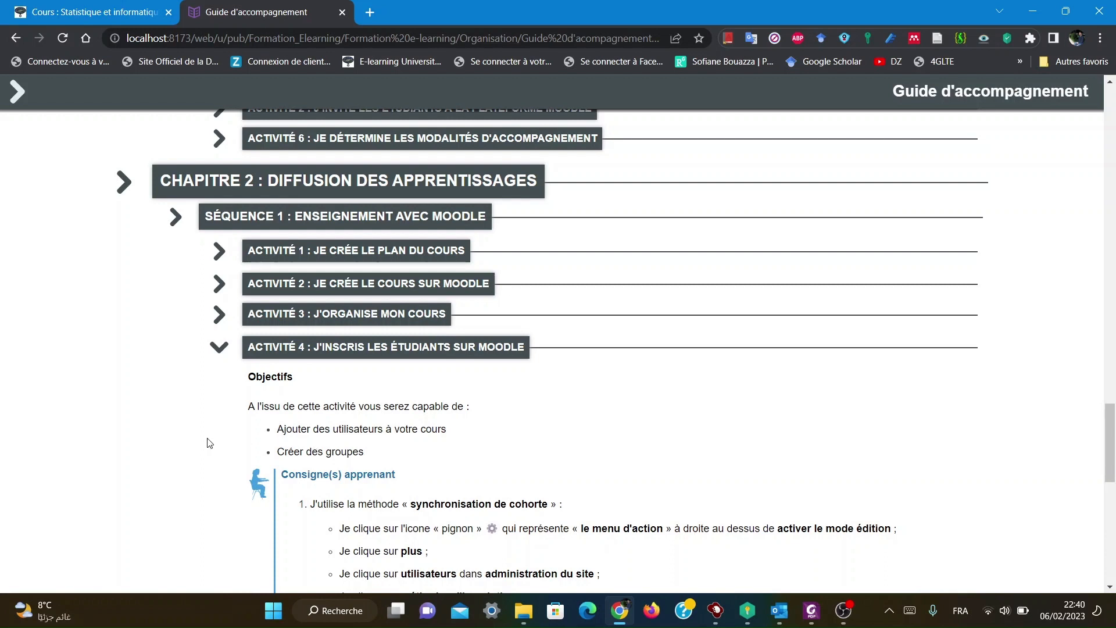
scroll(209, 444, down, 2)
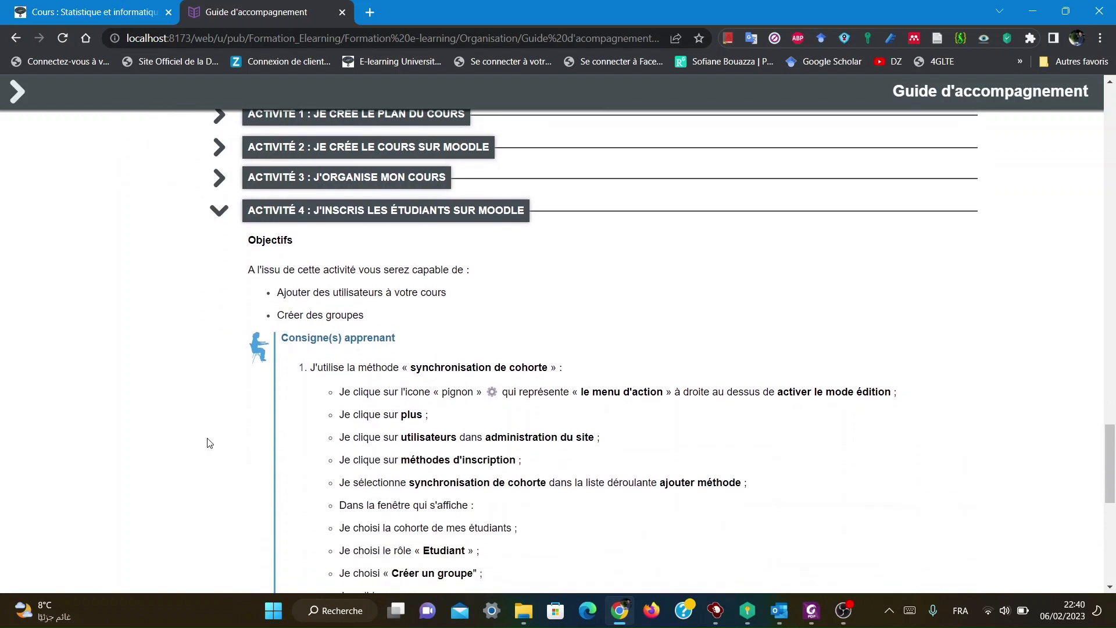
scroll(245, 444, down, 1)
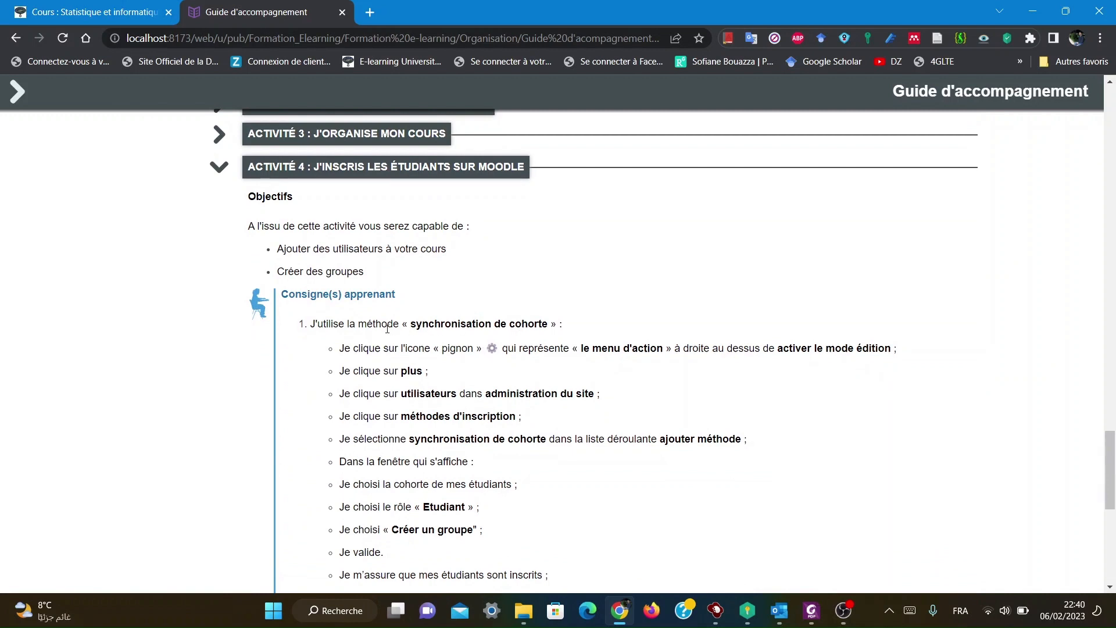
scroll(308, 353, down, 2)
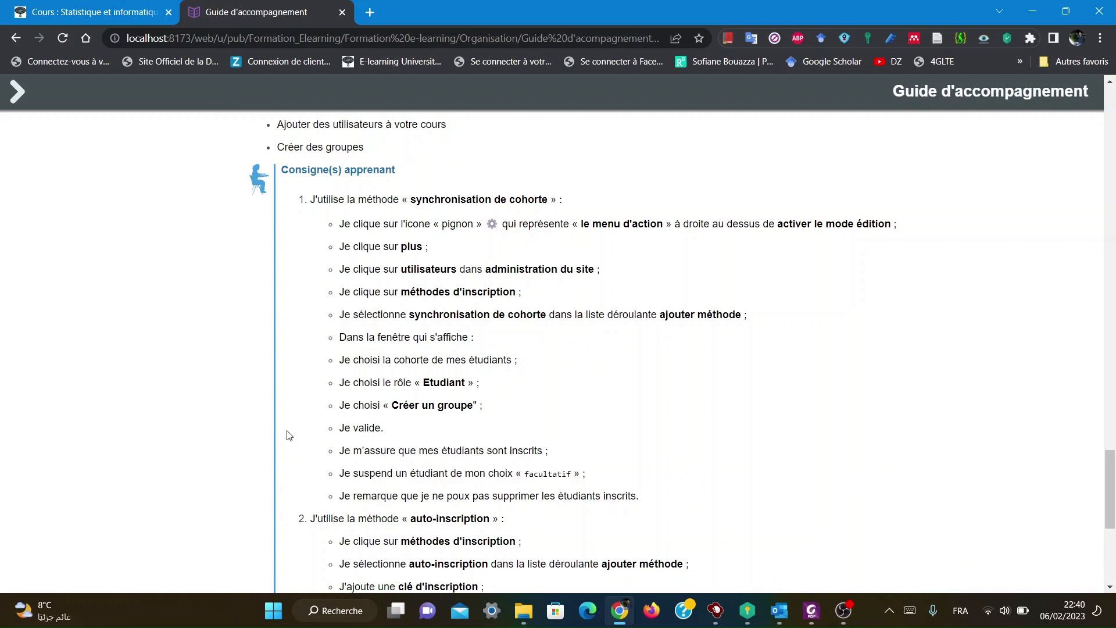
scroll(289, 435, up, 1)
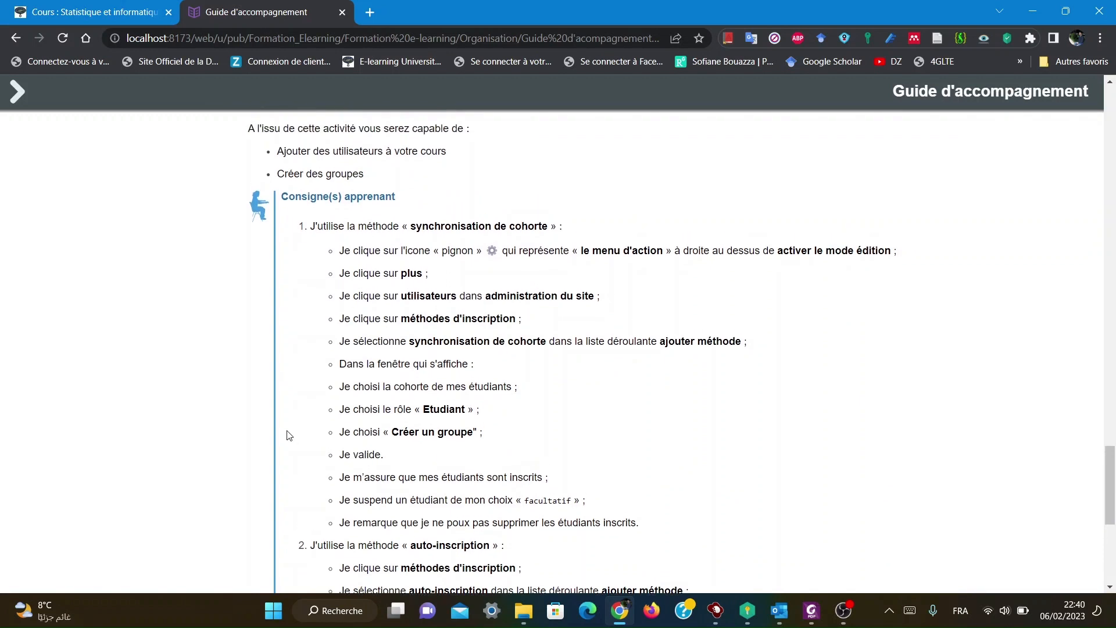
Step: Switch to the Statistique et informatique course and open its enrolment methods from the course's user administration
click(72, 18)
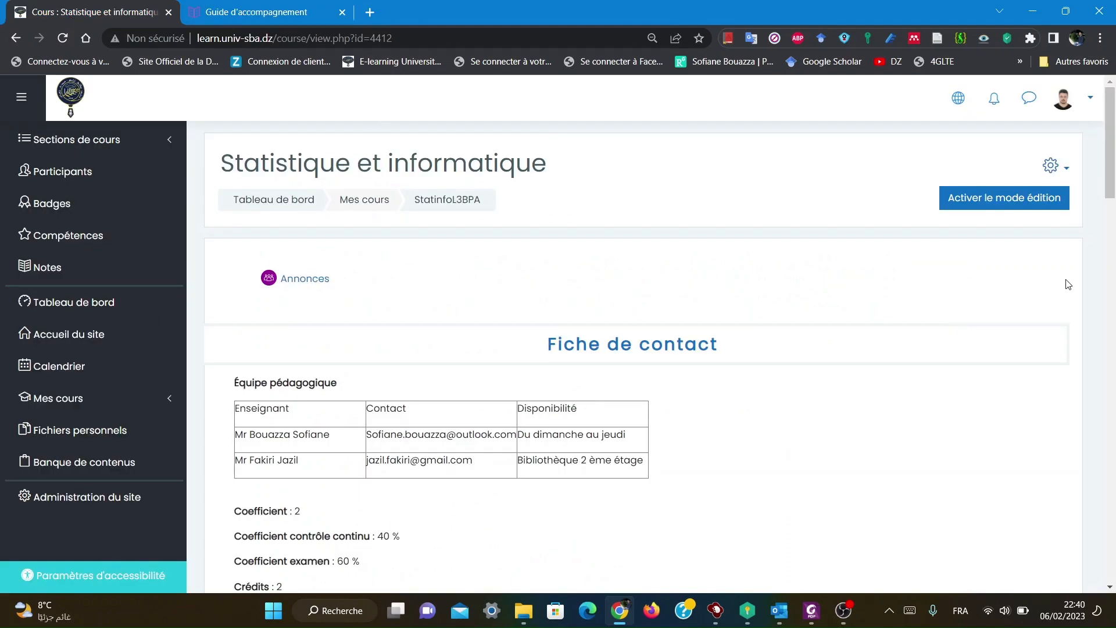
click(1068, 172)
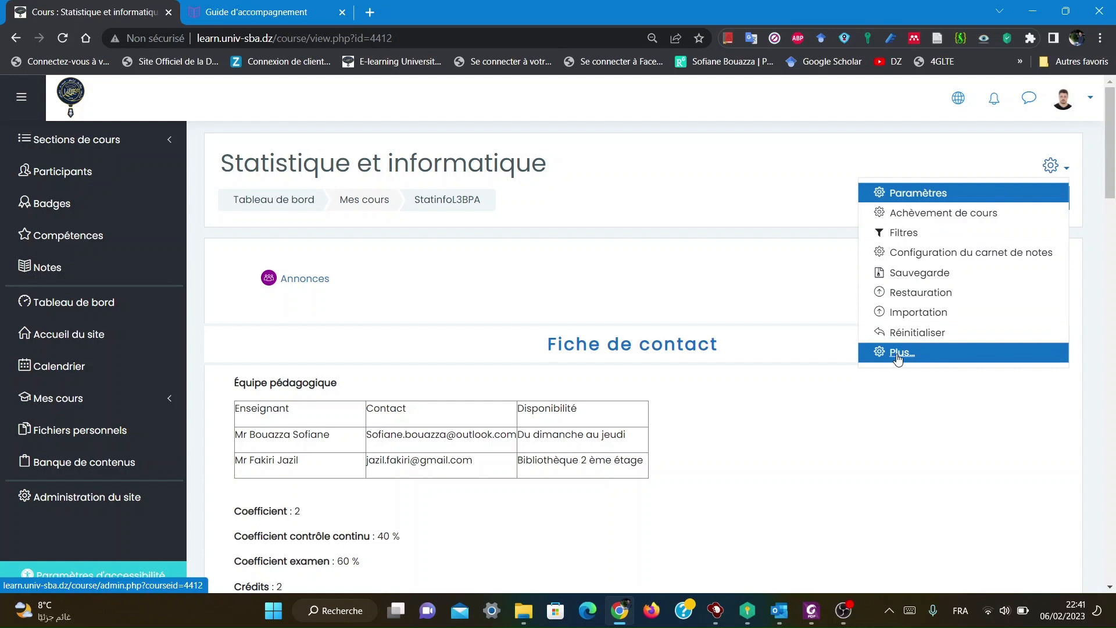
click(899, 356)
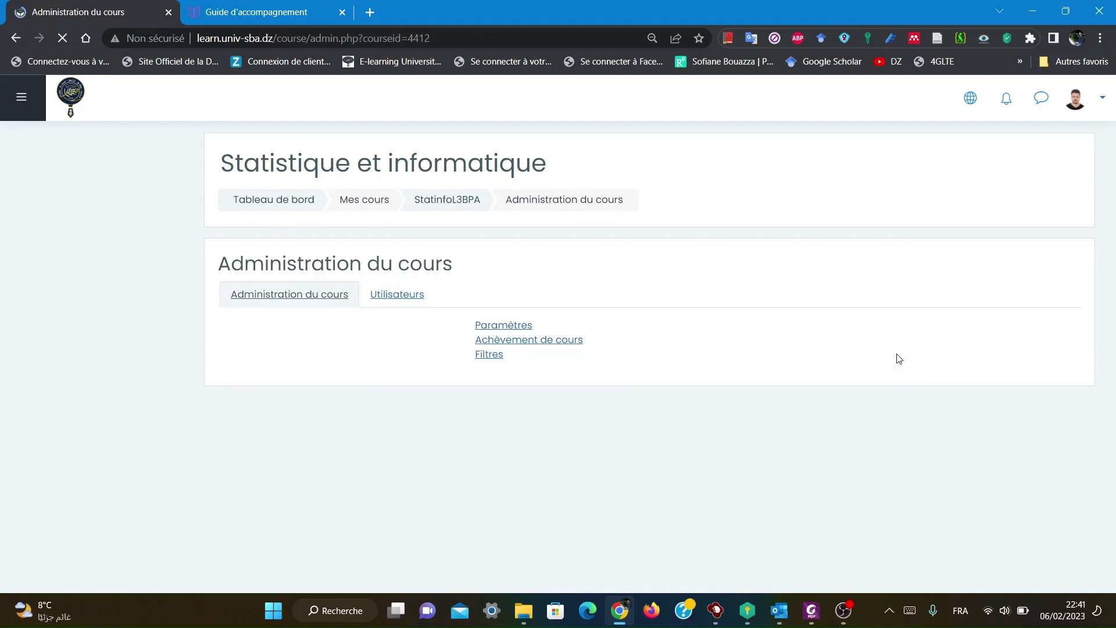
click(391, 301)
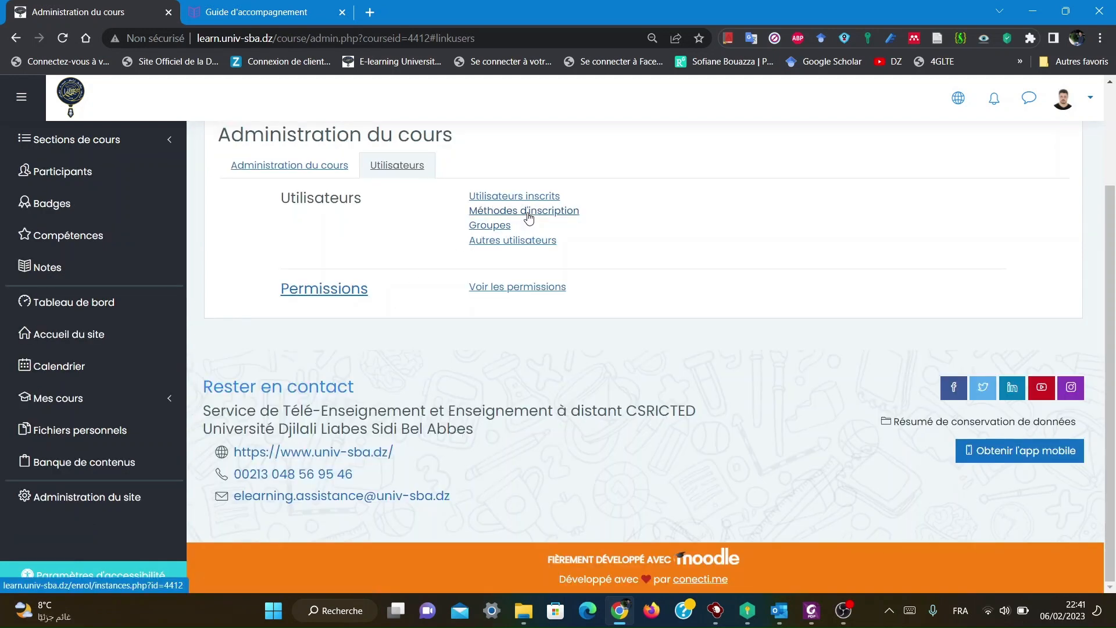
click(528, 217)
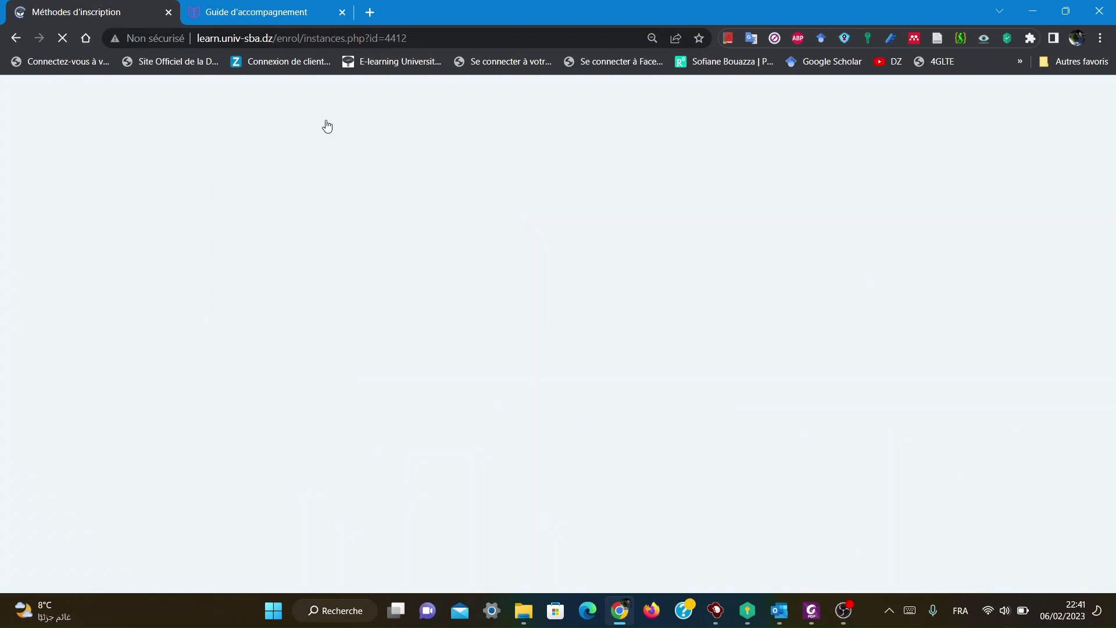
Step: Check the guide's cohort synchronisation instructions, and start adding a Synchronisation des cohortes enrolment method to the course
click(269, 11)
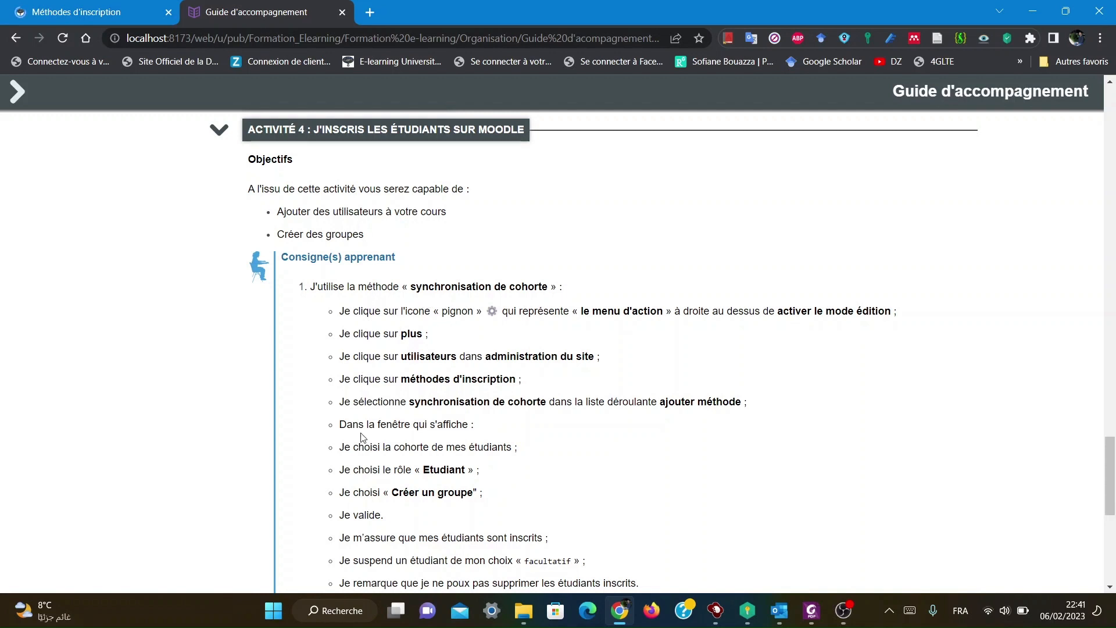
scroll(361, 437, down, 2)
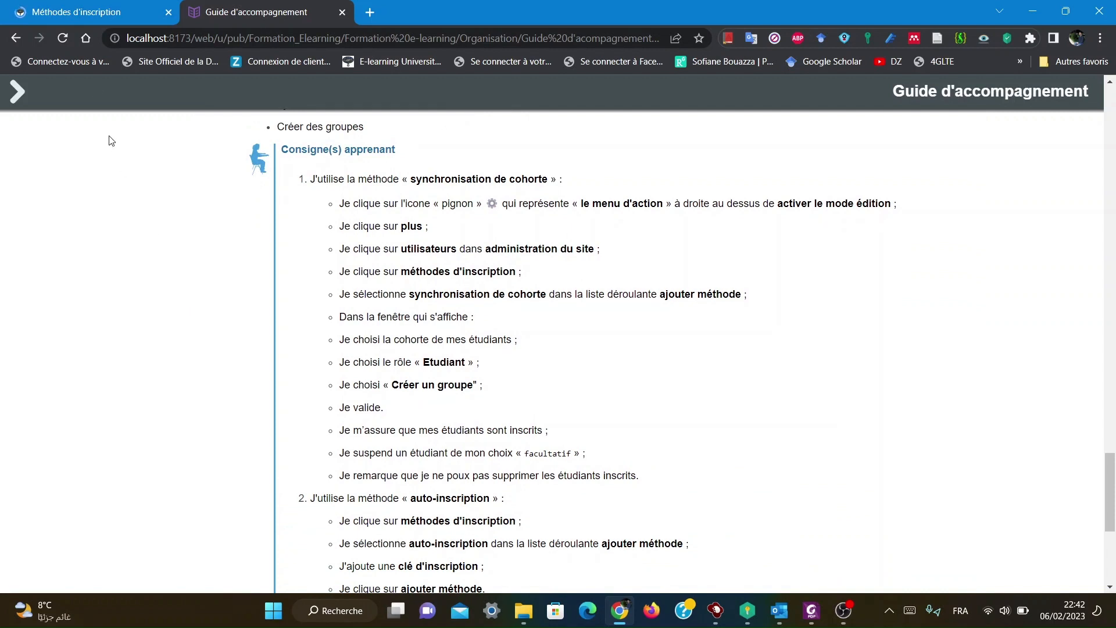
click(58, 8)
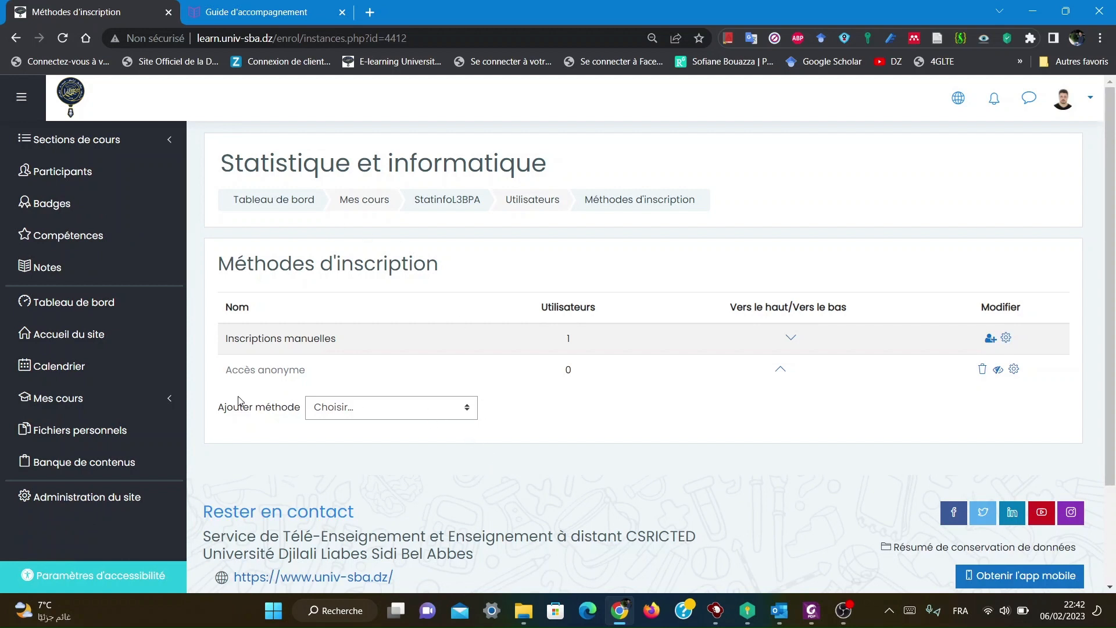
click(468, 414)
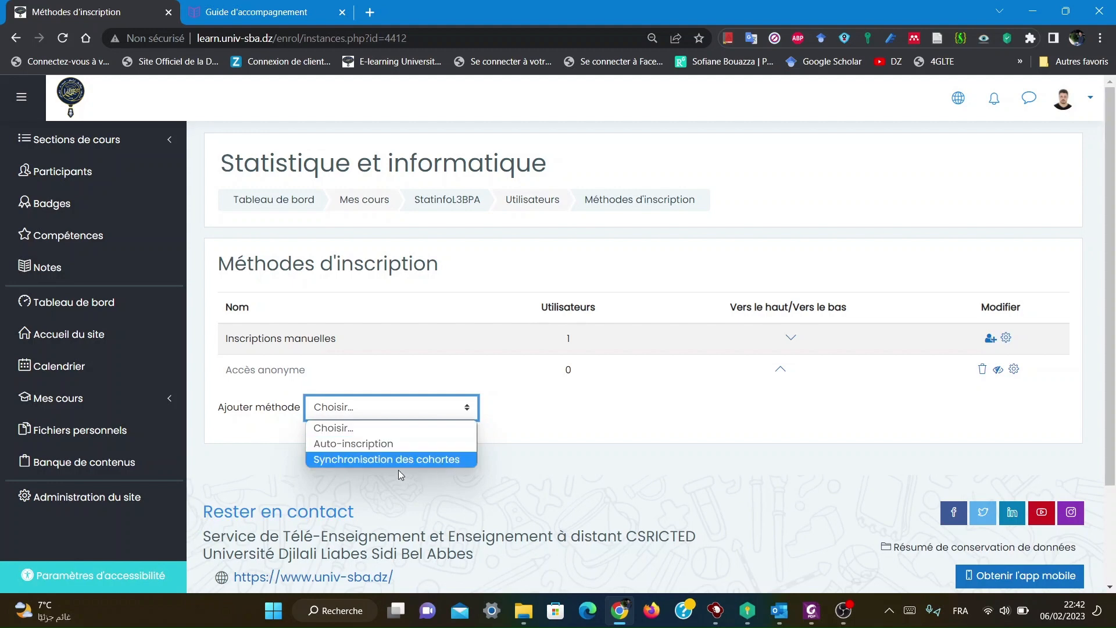
click(385, 459)
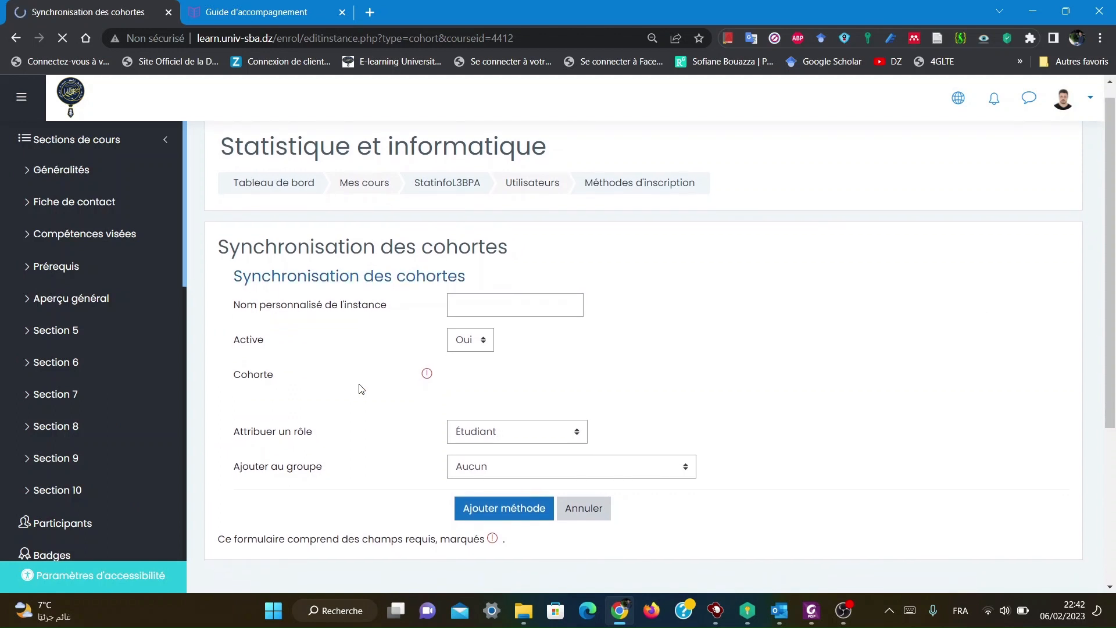
Step: Select the cohort SNV-Dépatement de Biologie-L3 BPA for synchronisation and keep Étudiant as the assigned role
scroll(358, 389, down, 1)
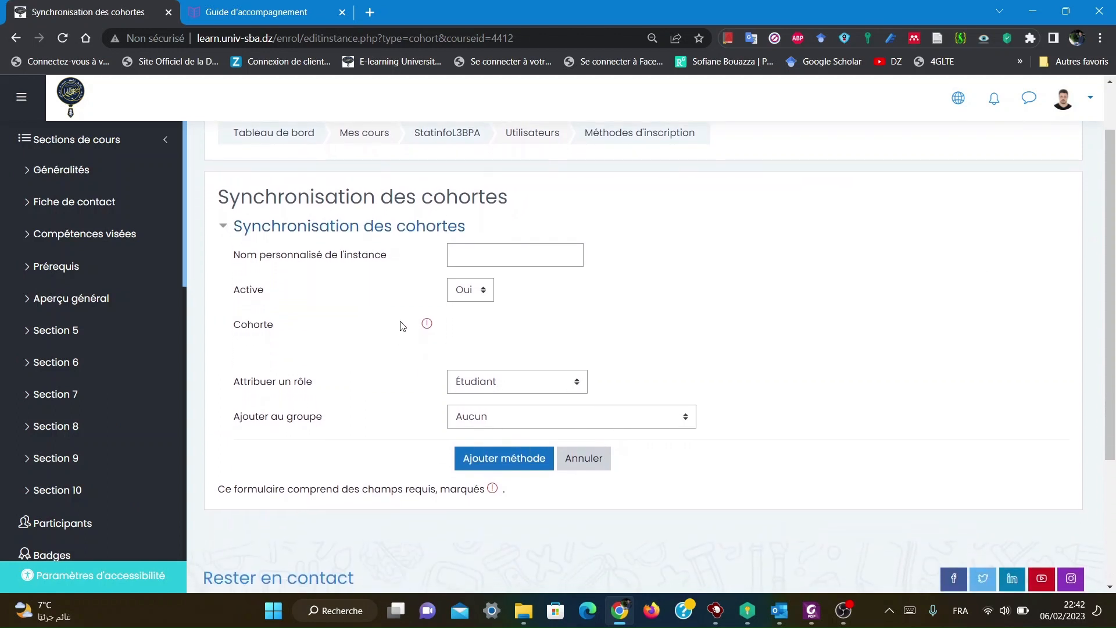
click(474, 253)
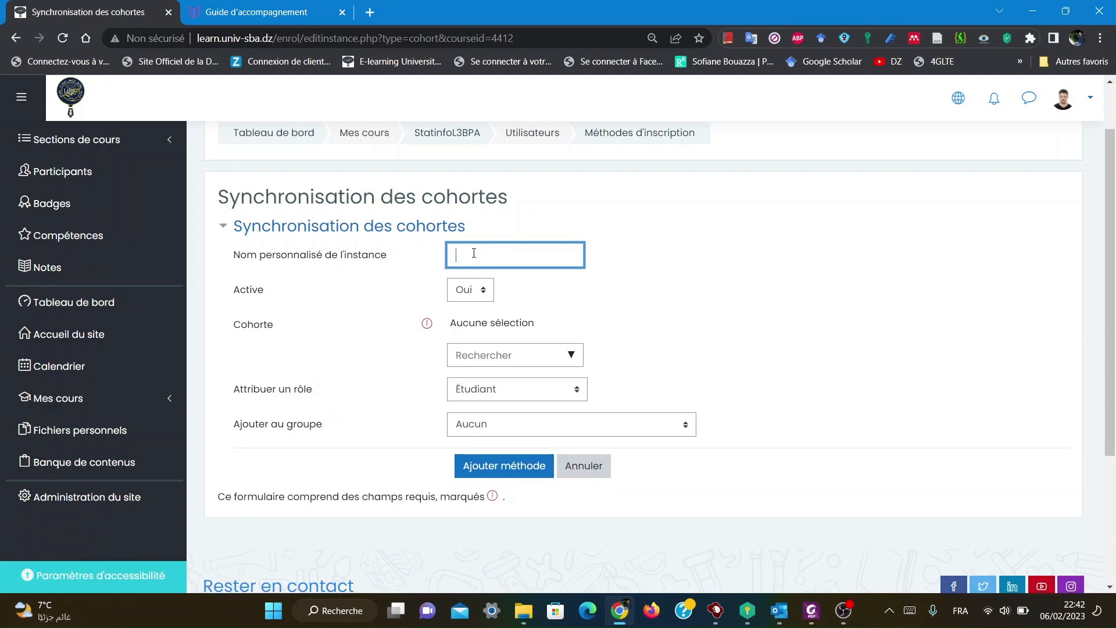
click(572, 356)
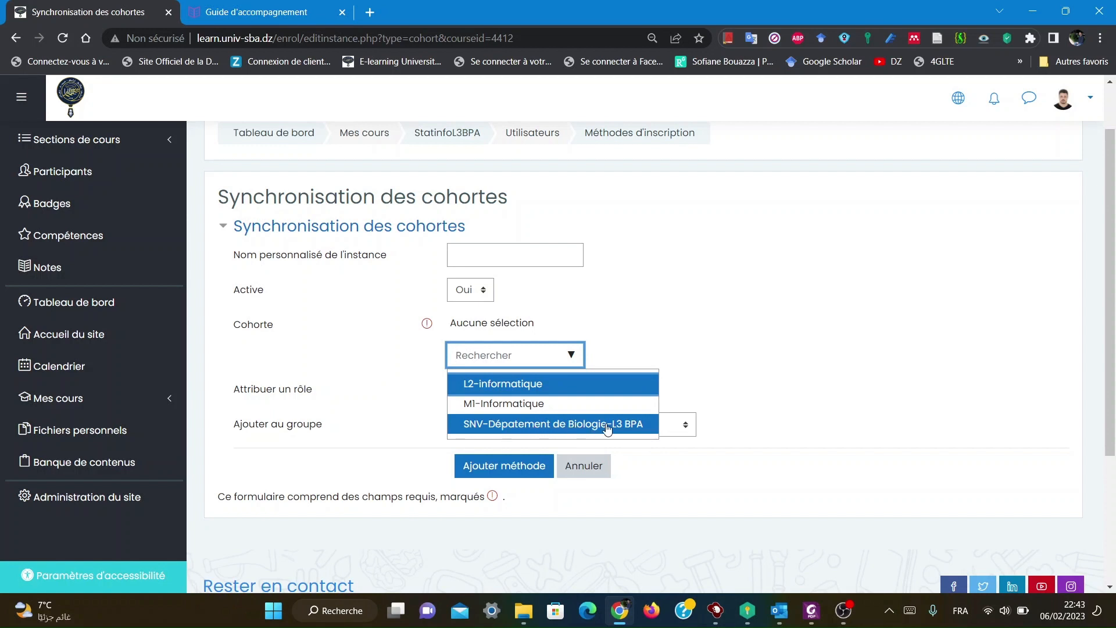
click(517, 430)
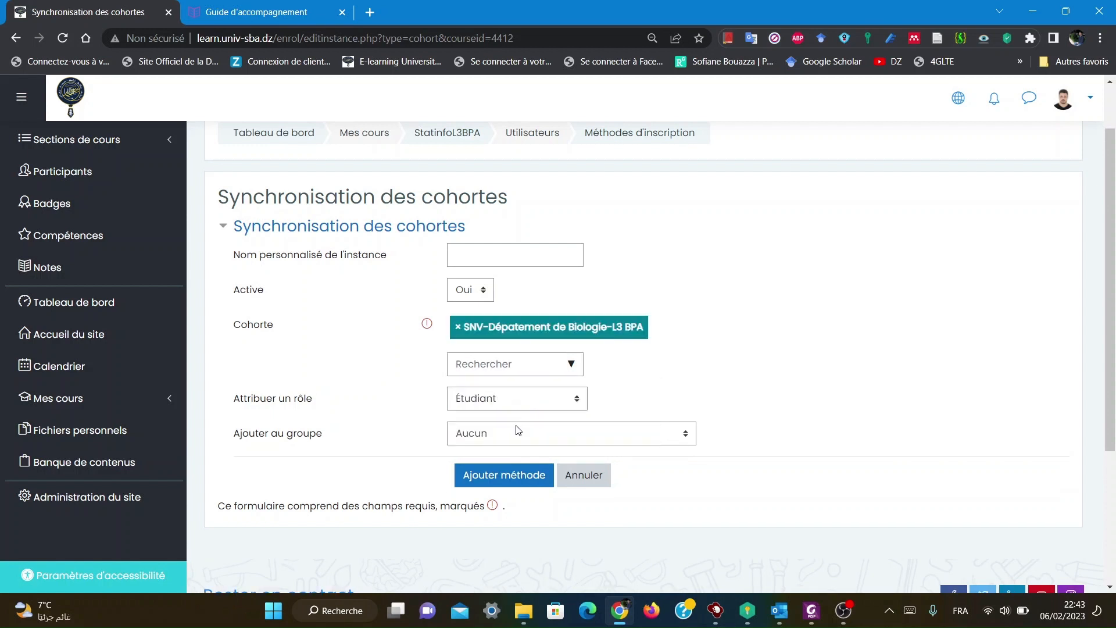
click(577, 401)
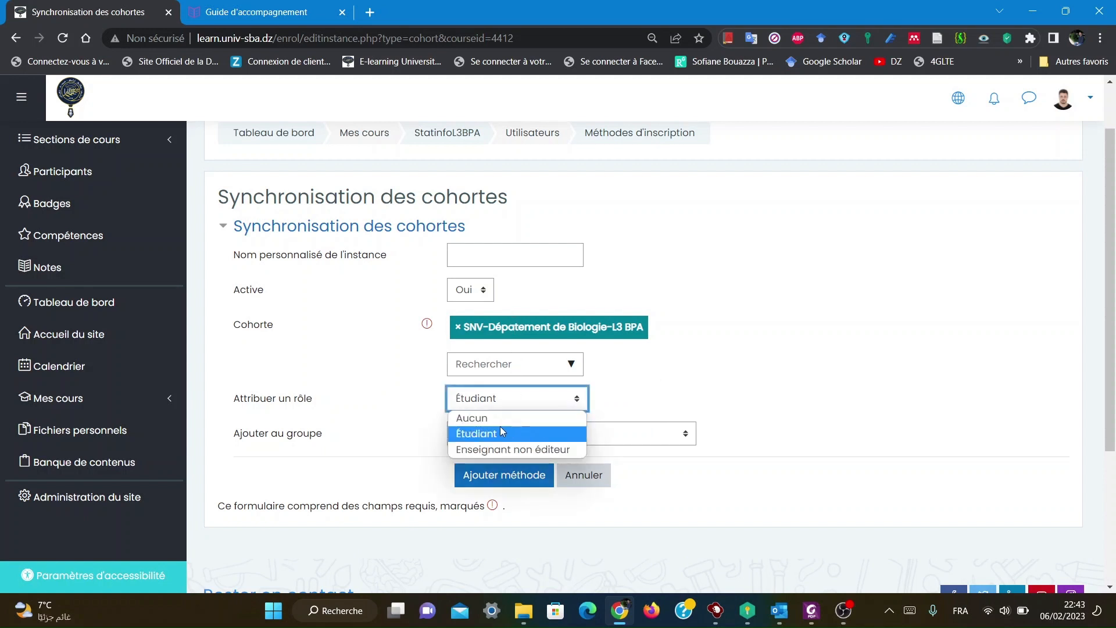
click(374, 356)
scroll(370, 352, down, 2)
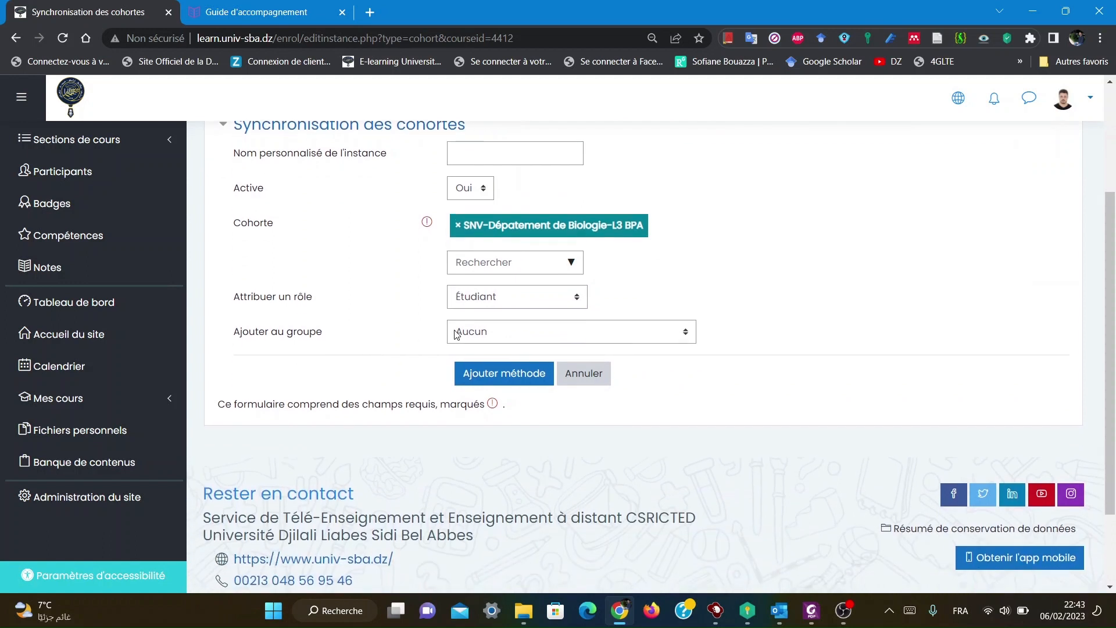
Step: Set the cohort's group assignment to Créer un groupe and add the synchronisation method to the course
click(497, 338)
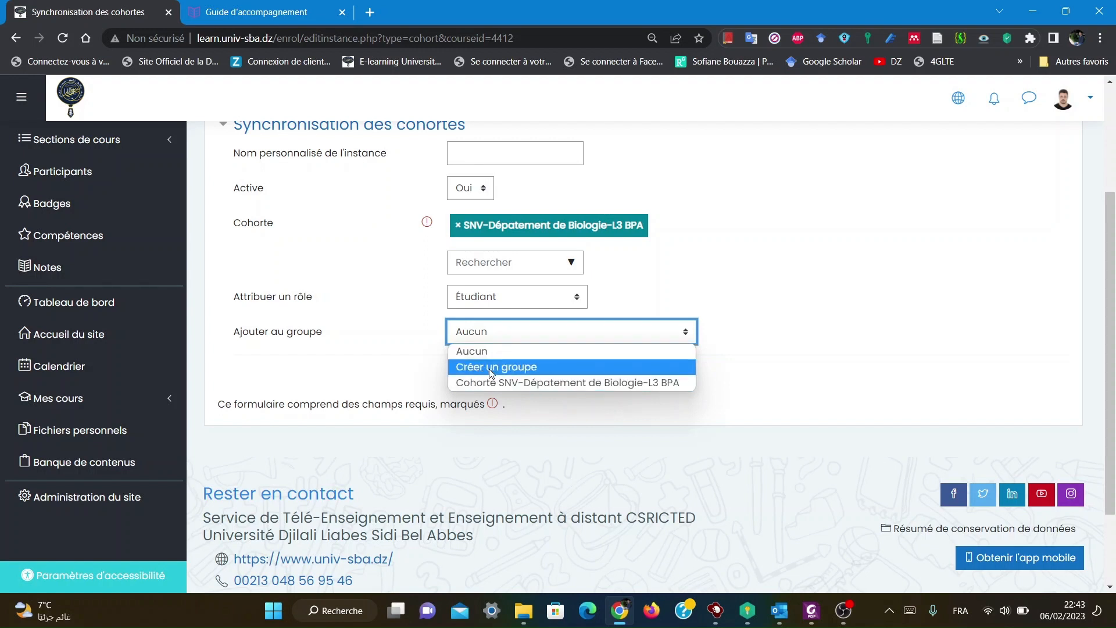
click(391, 297)
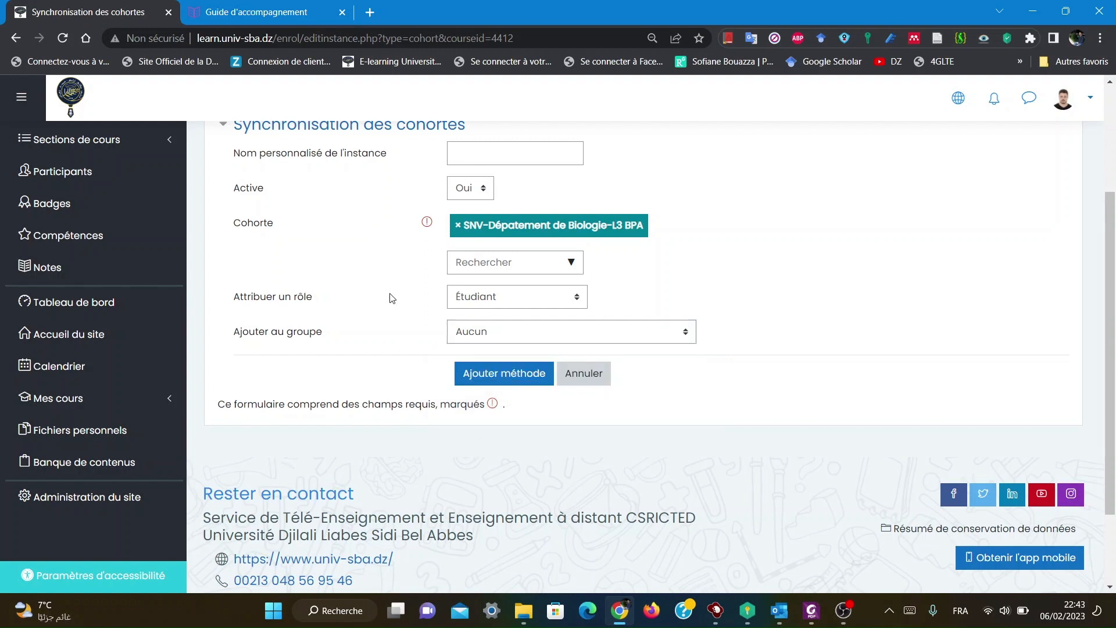
click(480, 333)
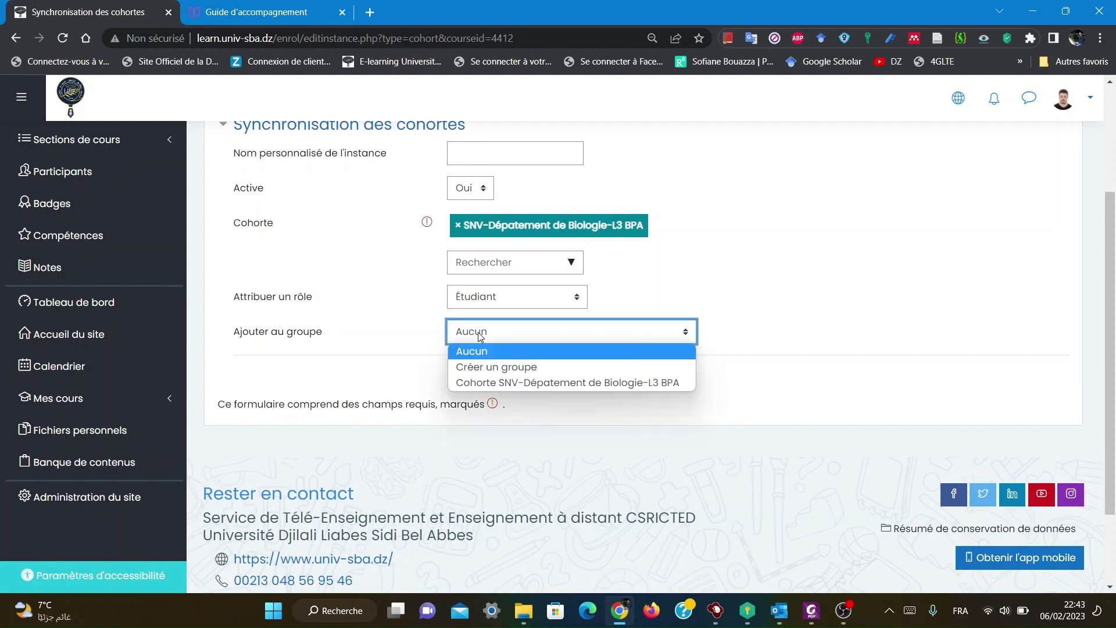
click(496, 372)
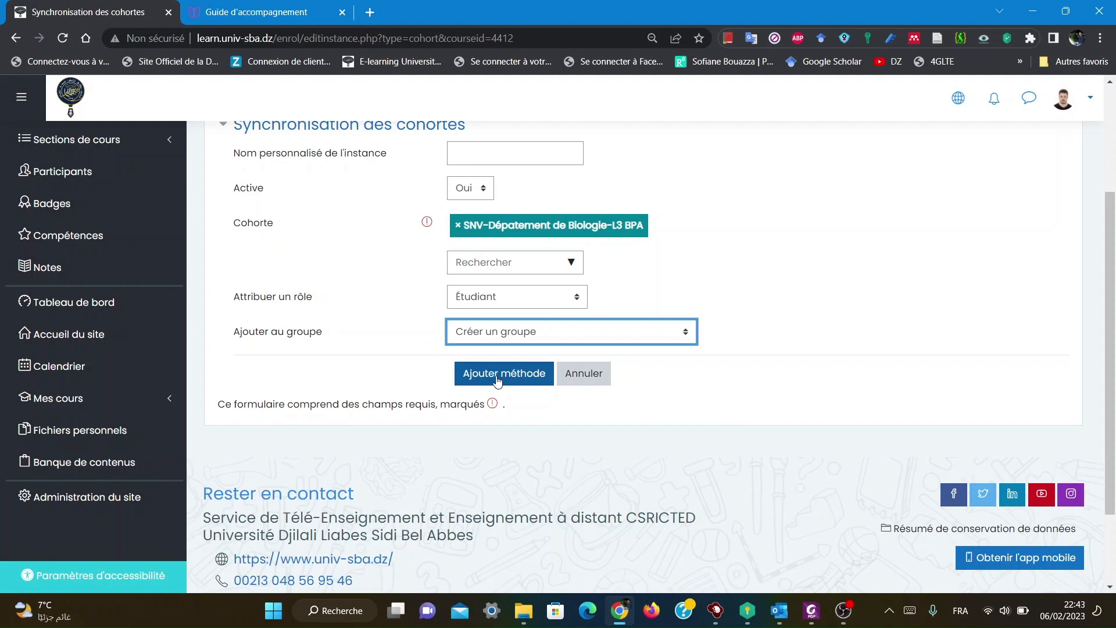
click(497, 379)
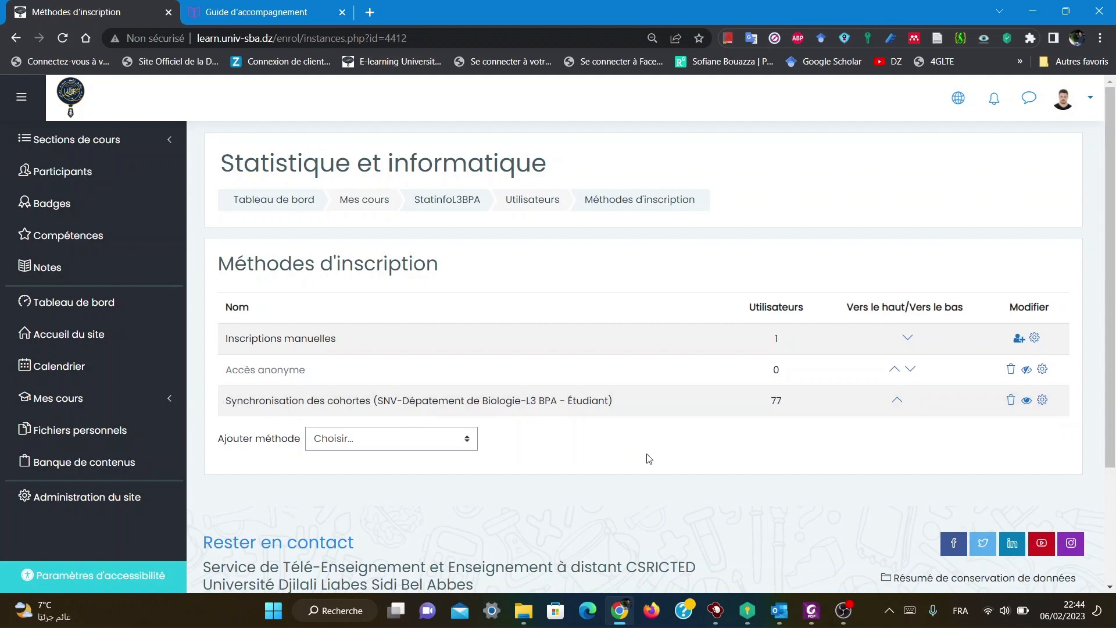
Step: Review the guide's self-enrolment instructions, and start adding an Auto-inscription enrolment method to the course
click(254, 3)
scroll(251, 346, down, 4)
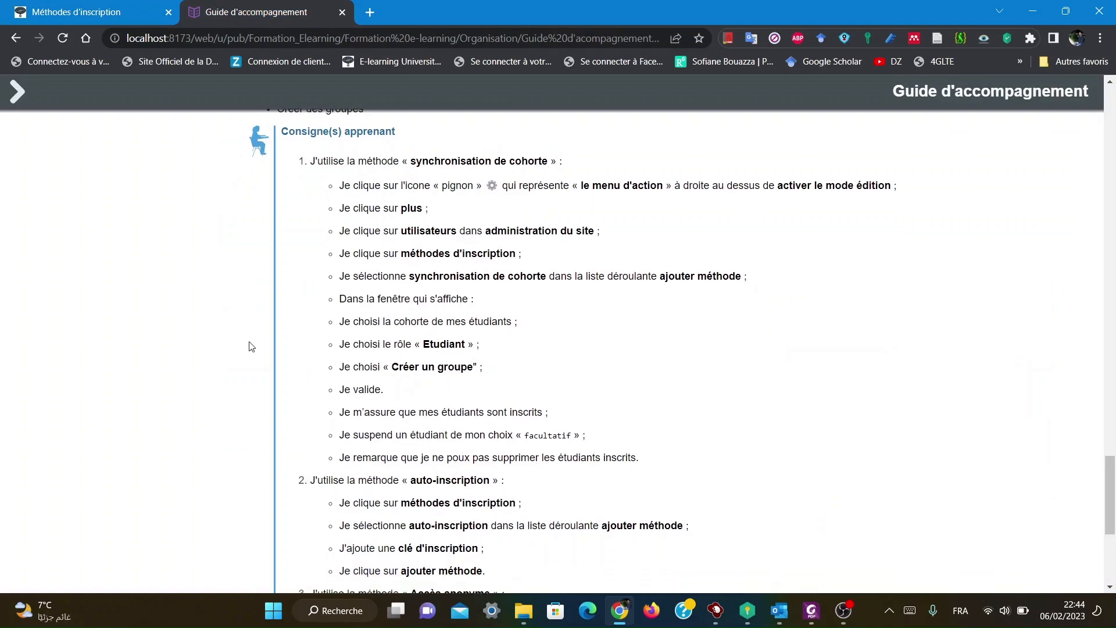
scroll(251, 347, down, 1)
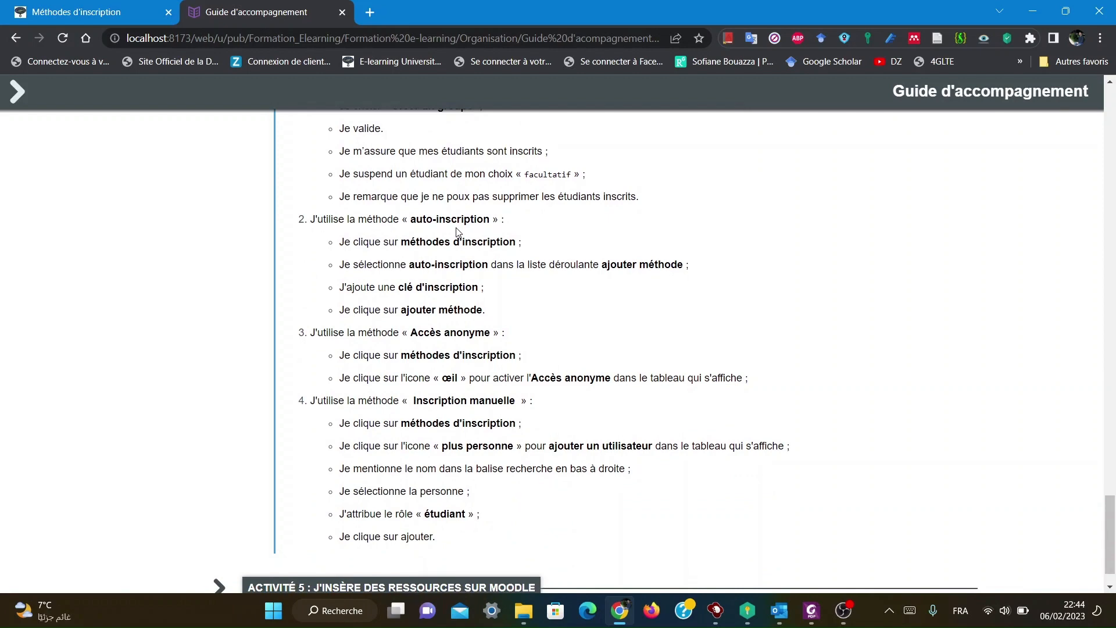
click(98, 7)
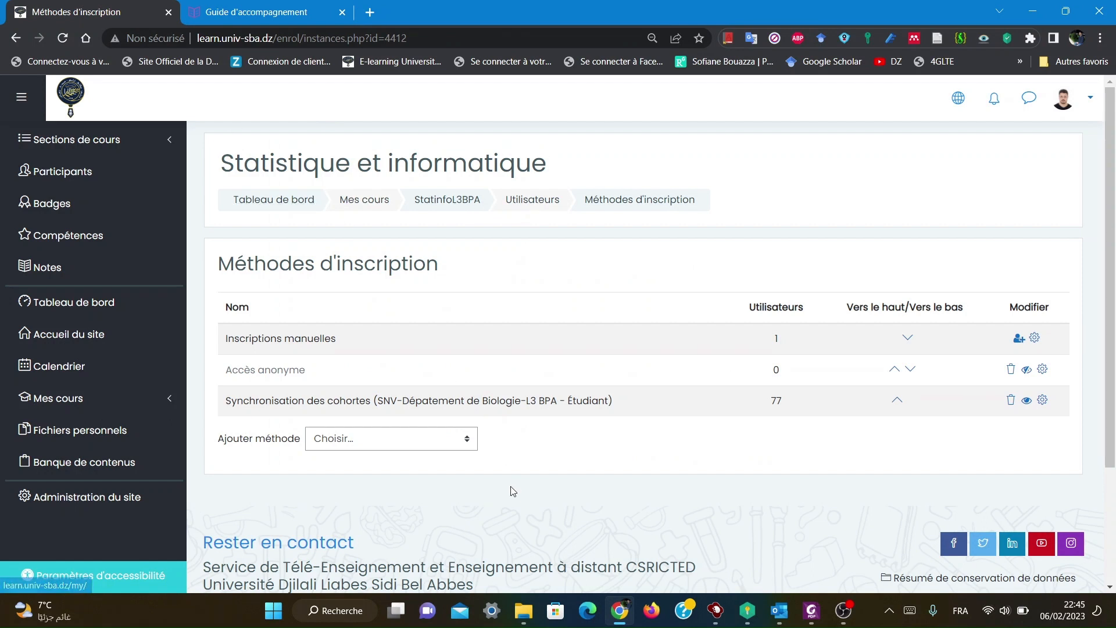
click(472, 441)
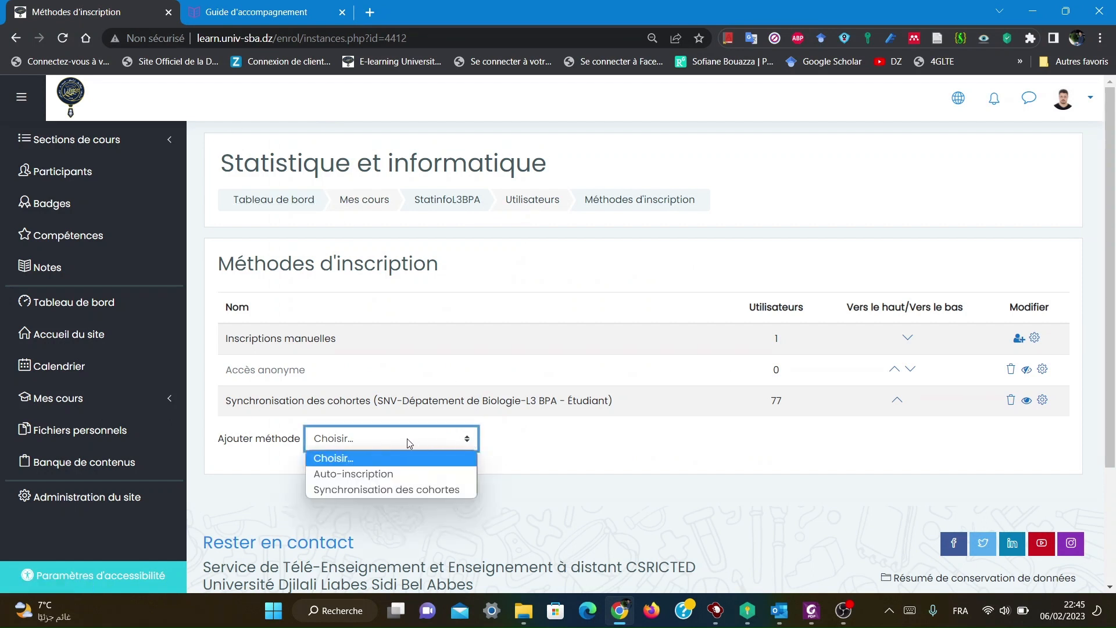
click(372, 476)
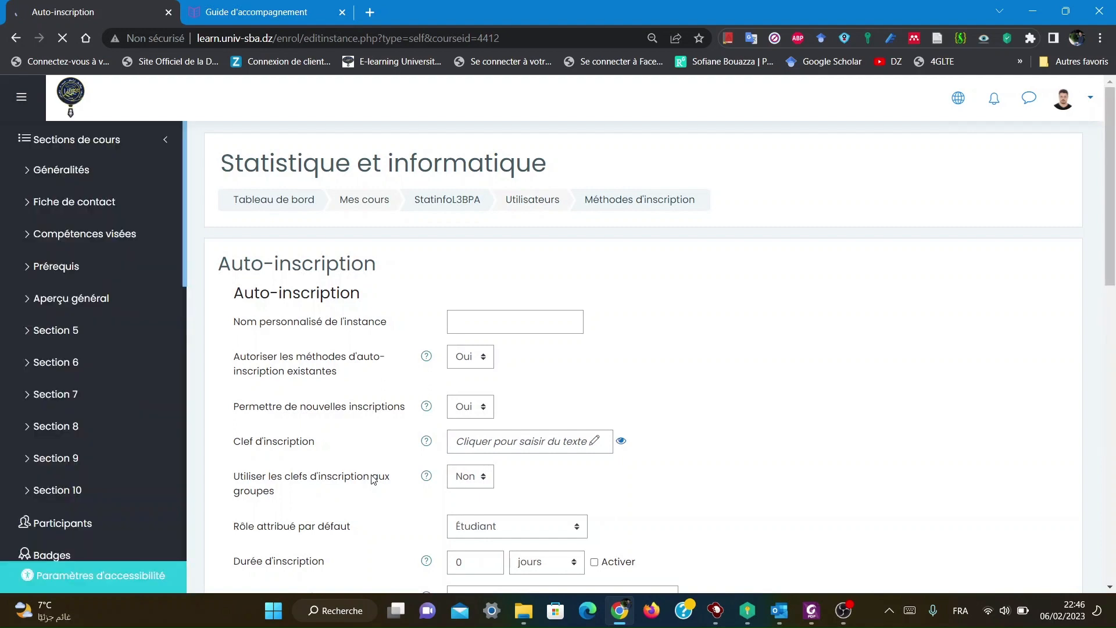
Step: Enter an enrolment key in the Clef d'inscription field of the Auto-inscription method
scroll(660, 394, down, 2)
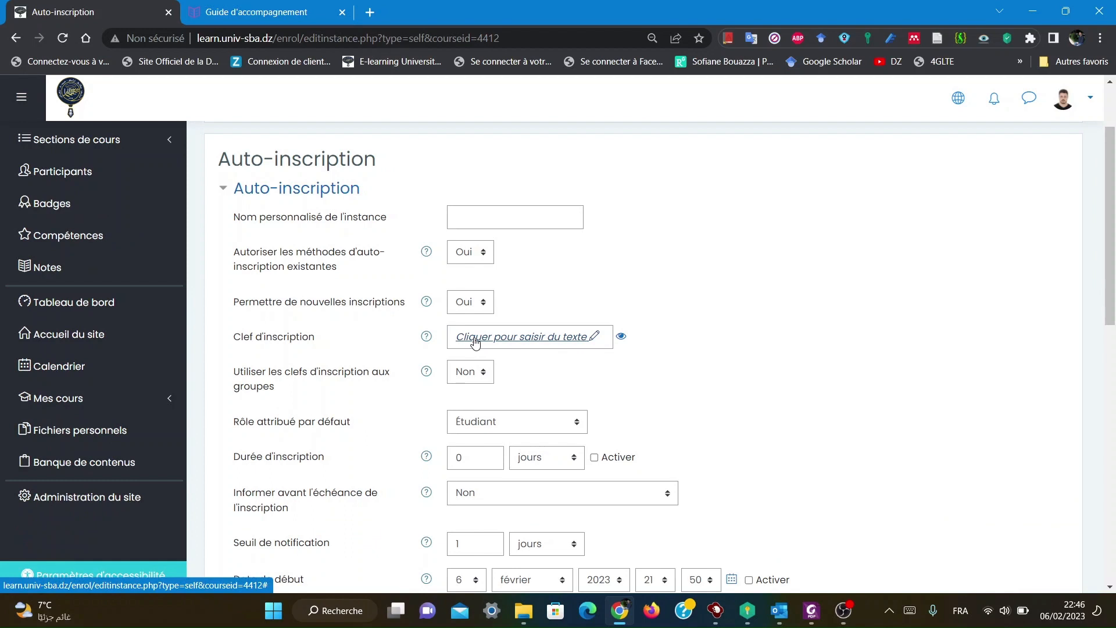
click(475, 340)
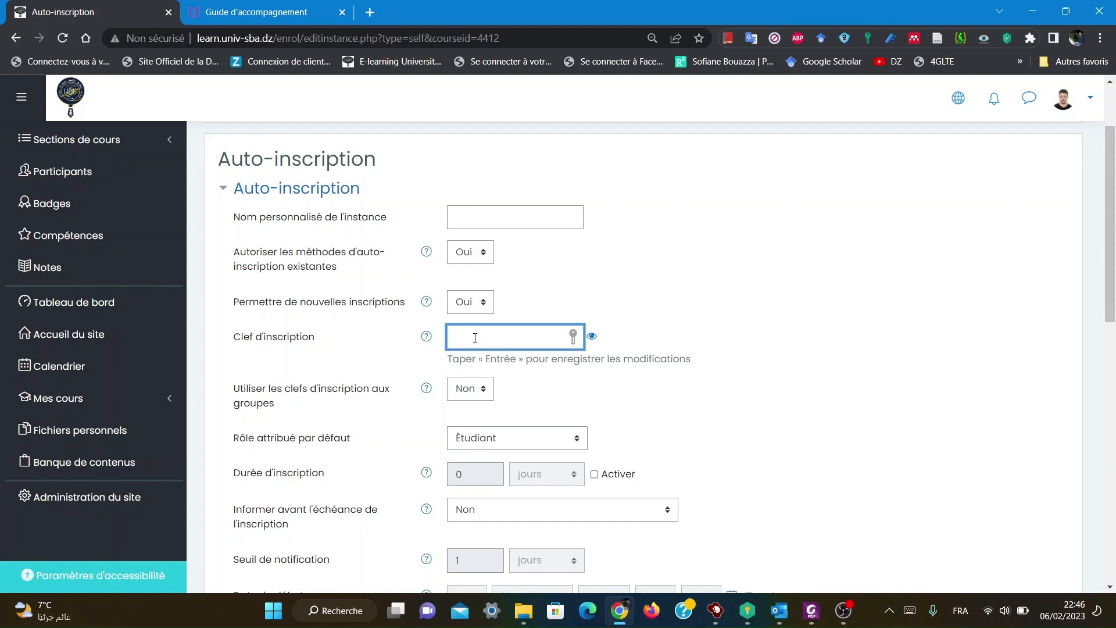
text(•••)
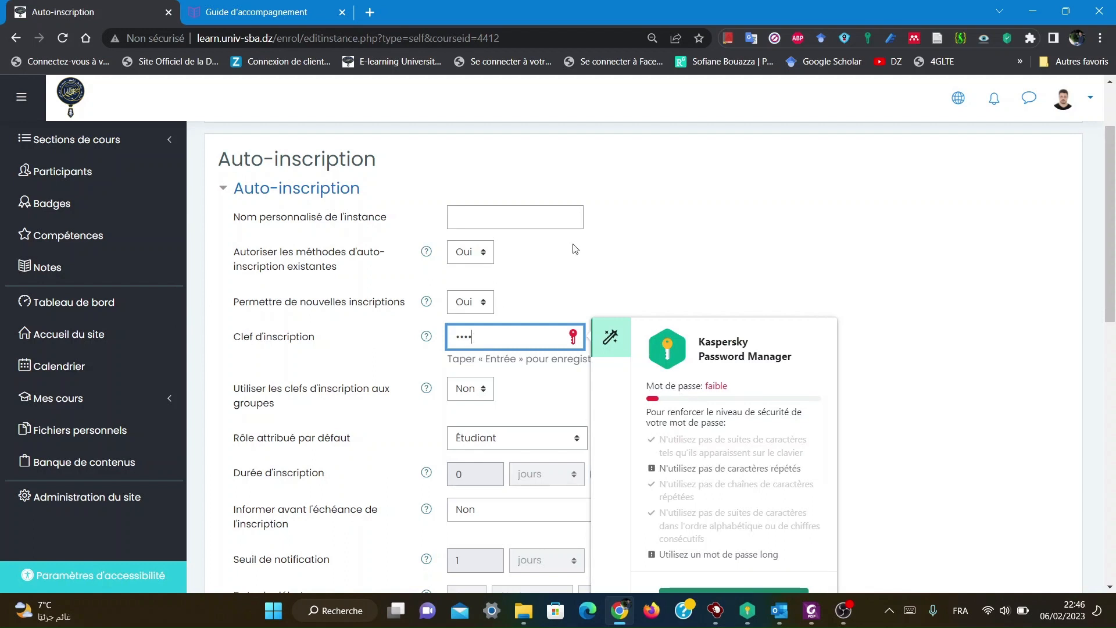
scroll(575, 247, down, 1)
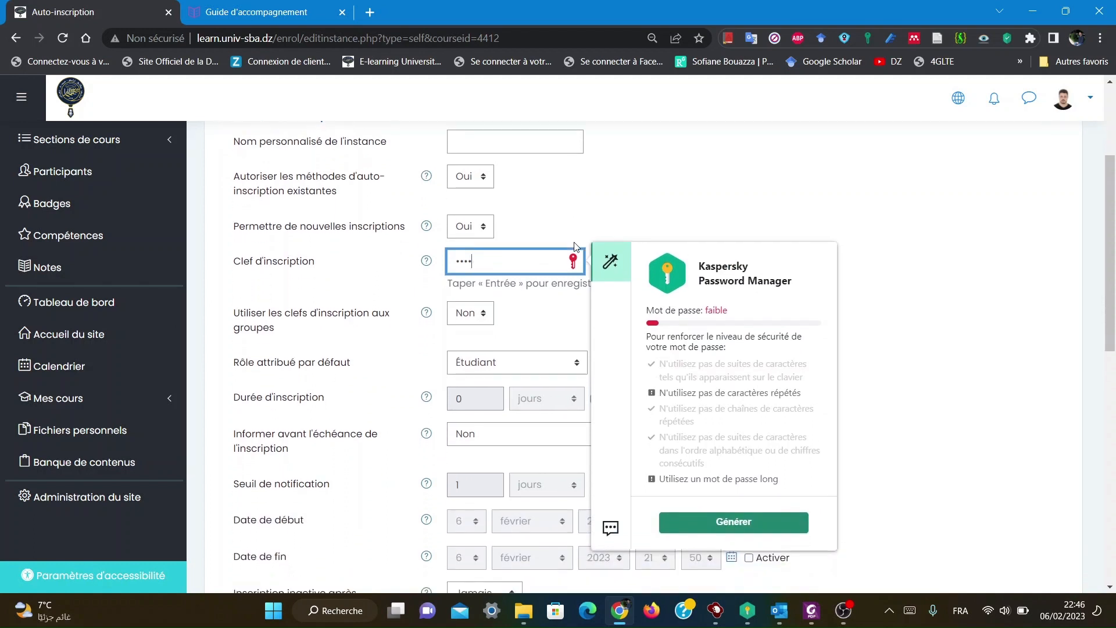
scroll(375, 386, down, 2)
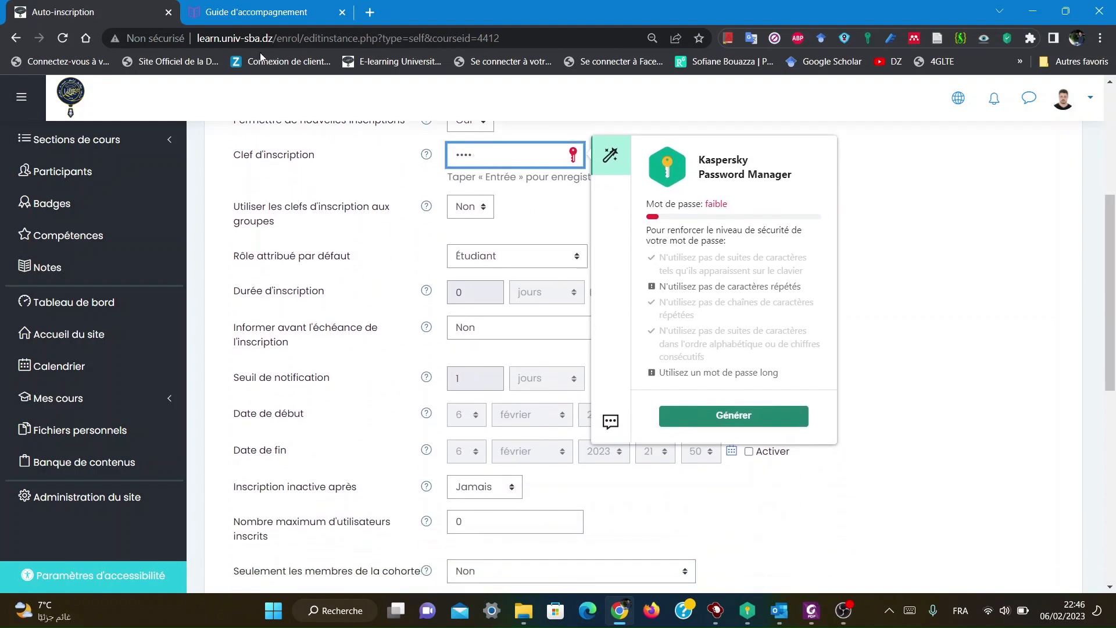
Step: Check the guide's auto-inscription instructions, and add the Auto-inscription method to the course with the other settings at their defaults
click(252, 13)
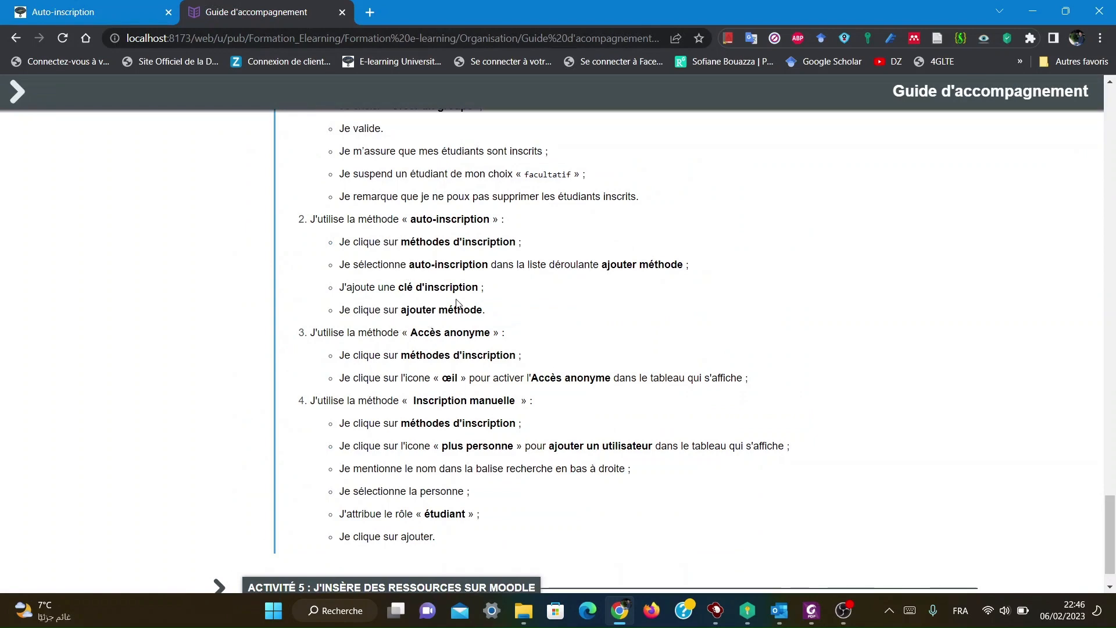
click(91, 6)
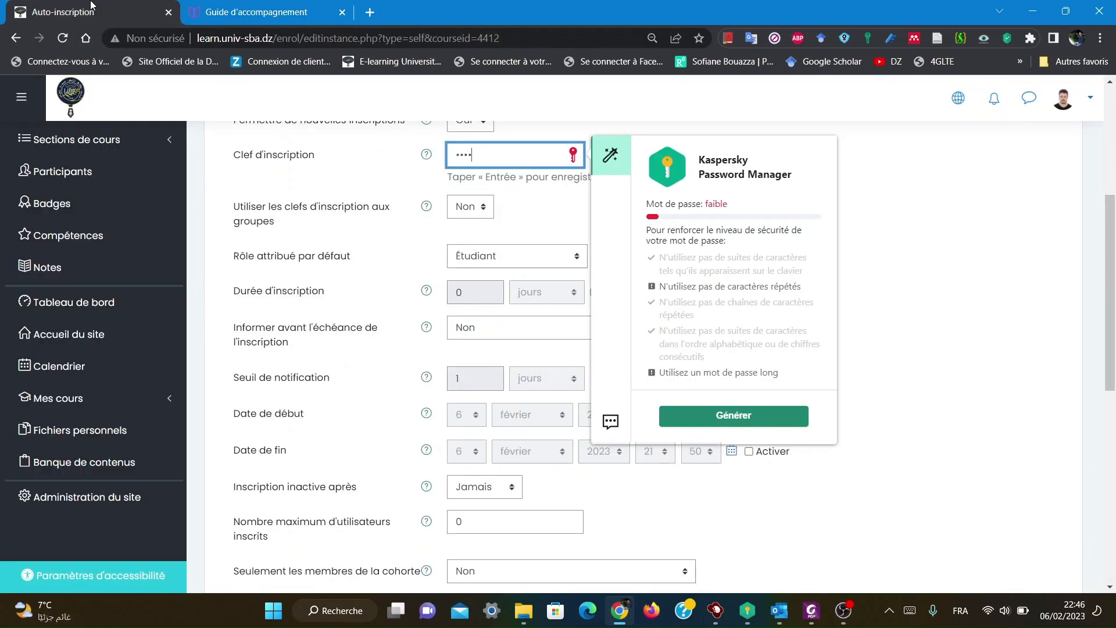
click(954, 237)
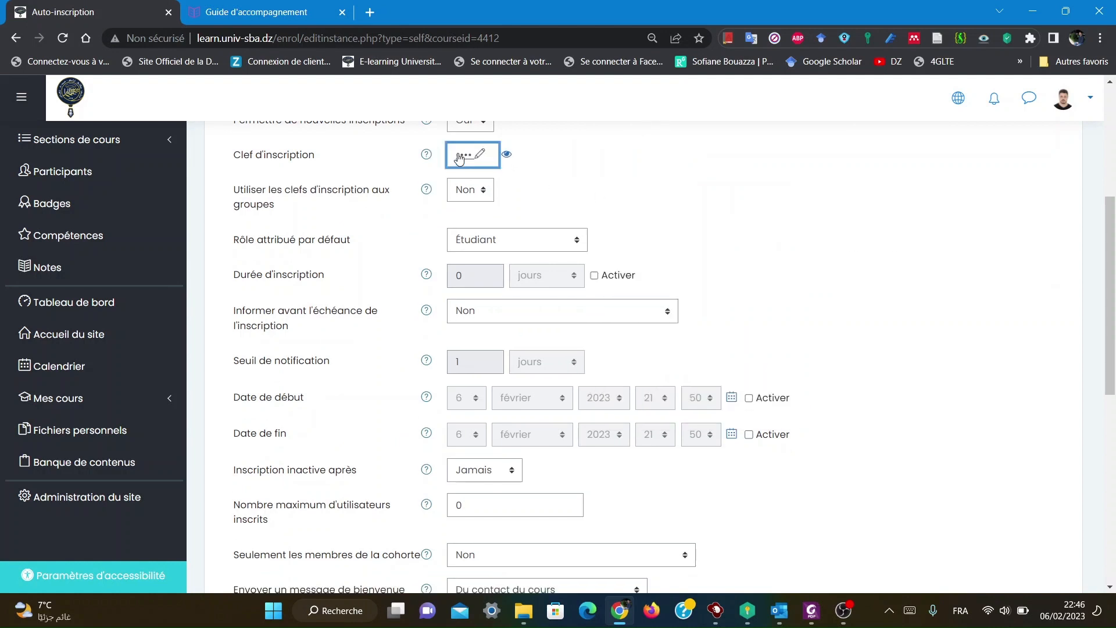
scroll(742, 260, down, 2)
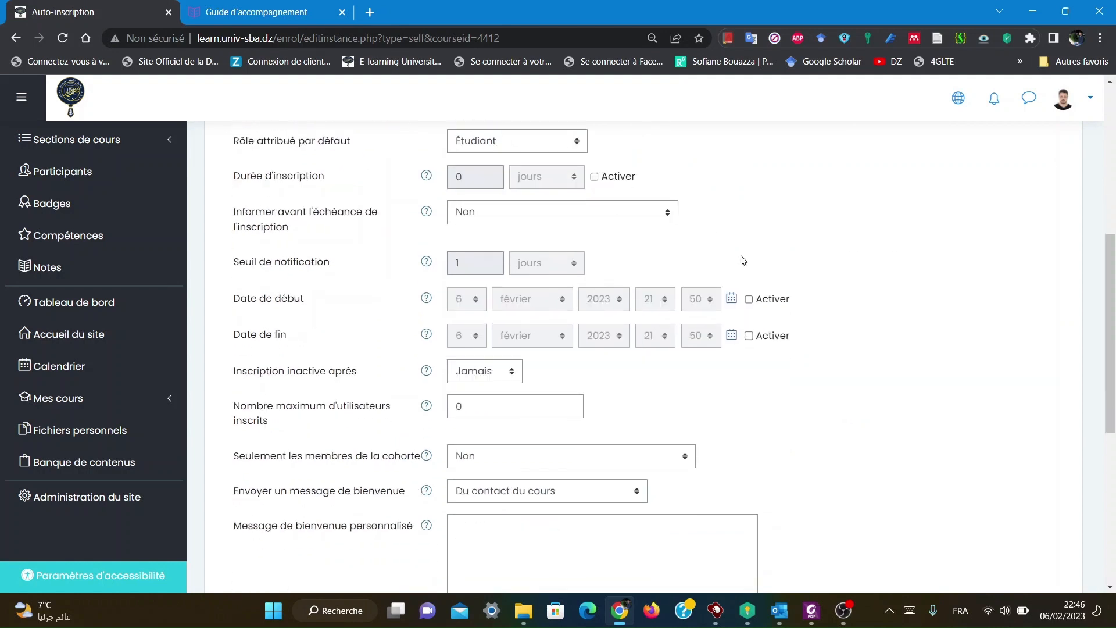
scroll(742, 260, down, 5)
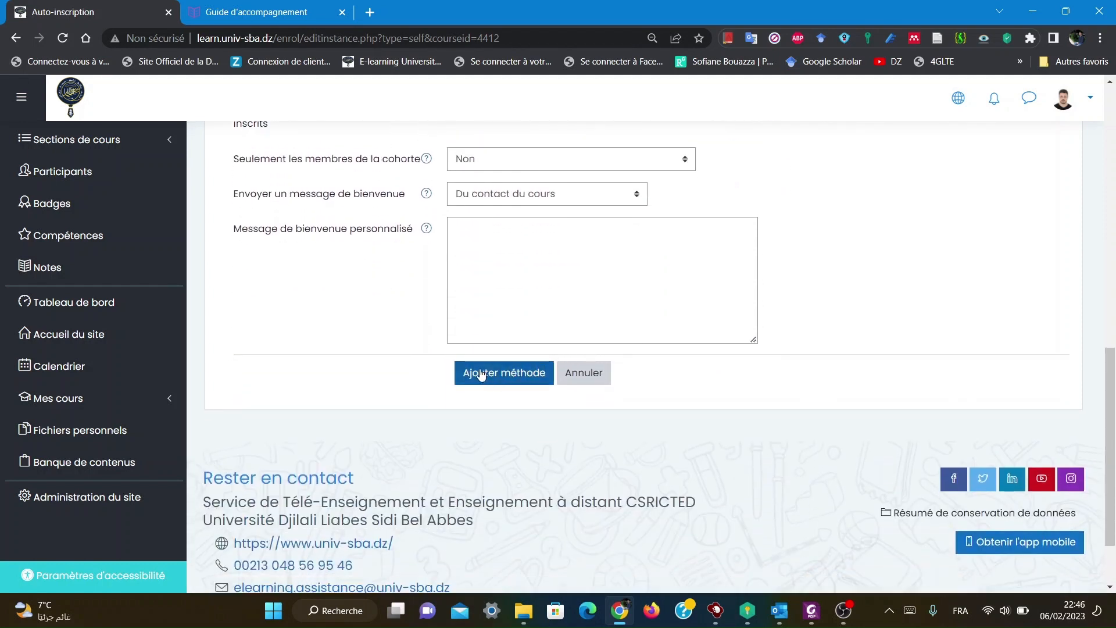
click(481, 374)
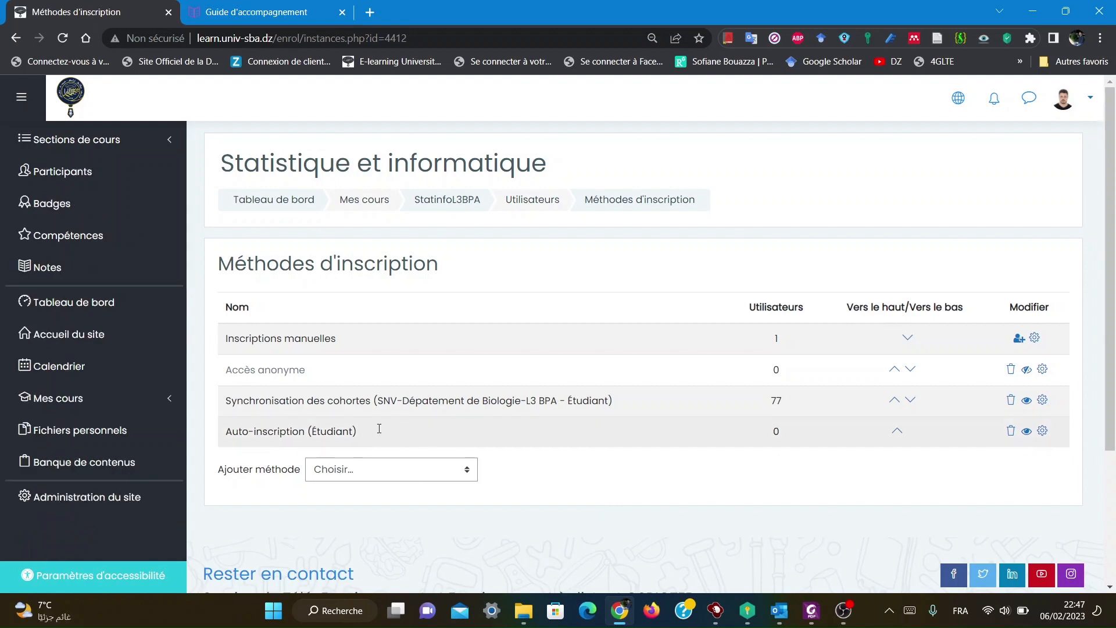
Step: Review the guide's Accès anonyme instructions, and enable the Accès anonyme enrolment method for the course
click(250, 11)
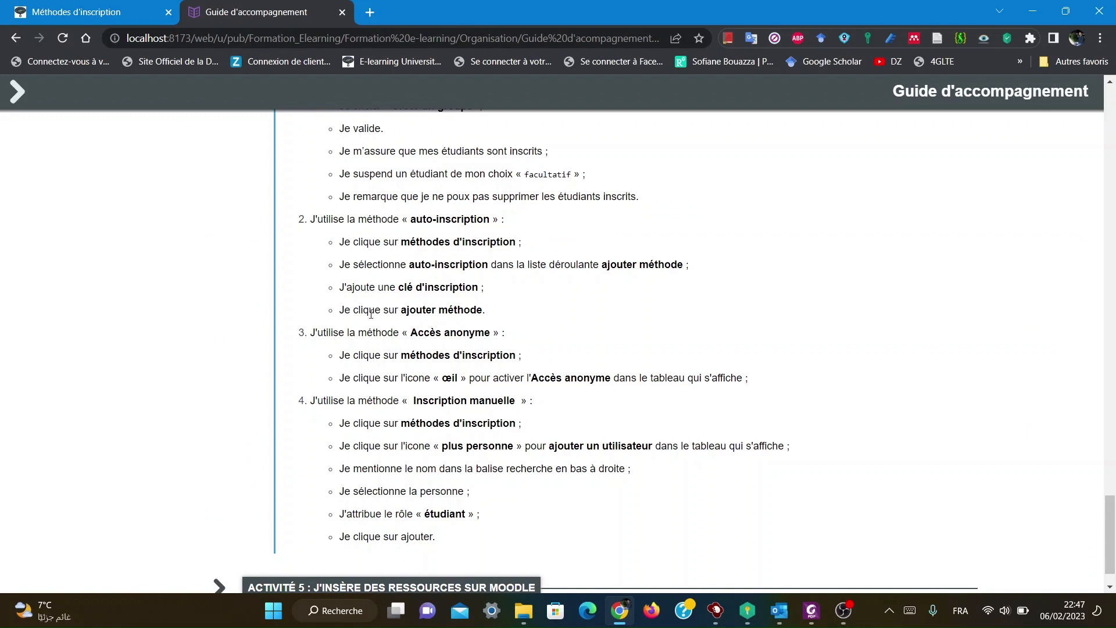
drag(411, 333, 494, 334)
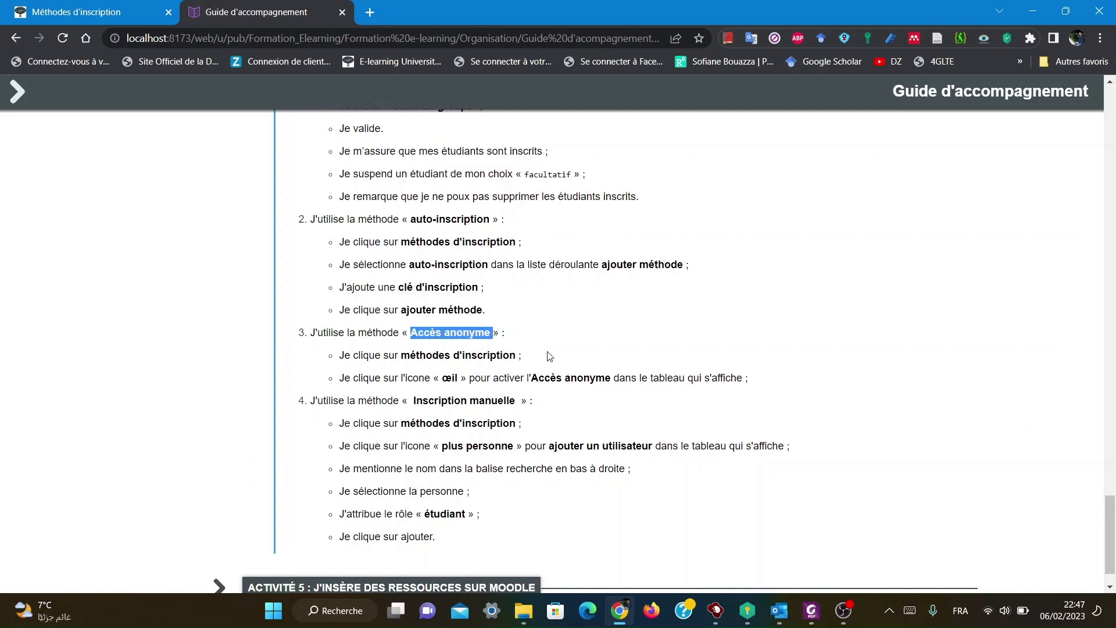
scroll(549, 356, down, 1)
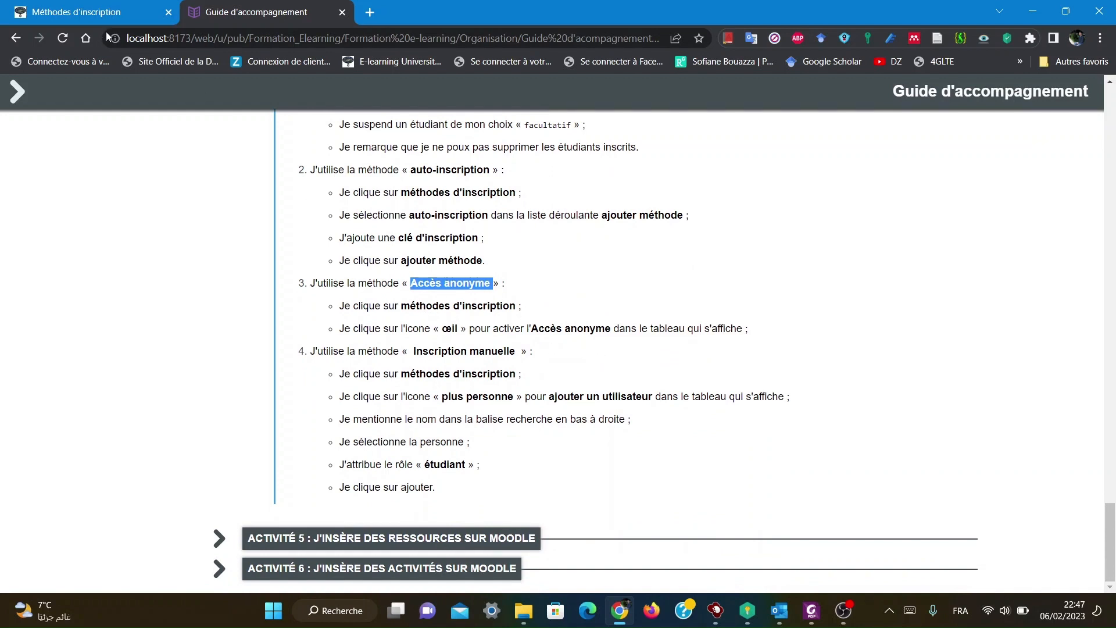
click(82, 9)
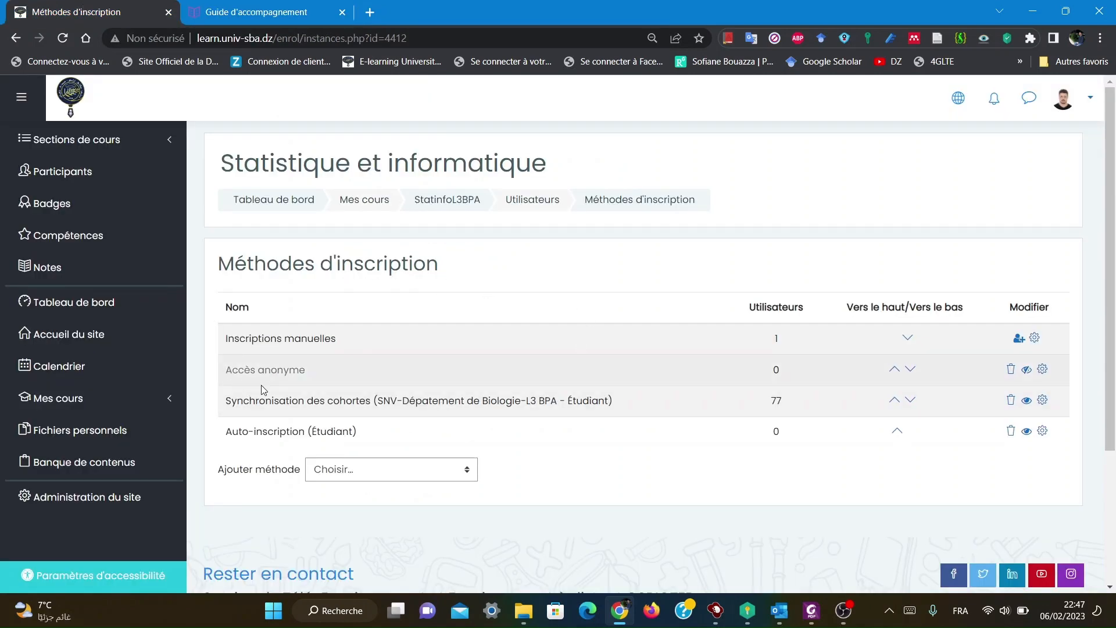
click(1027, 370)
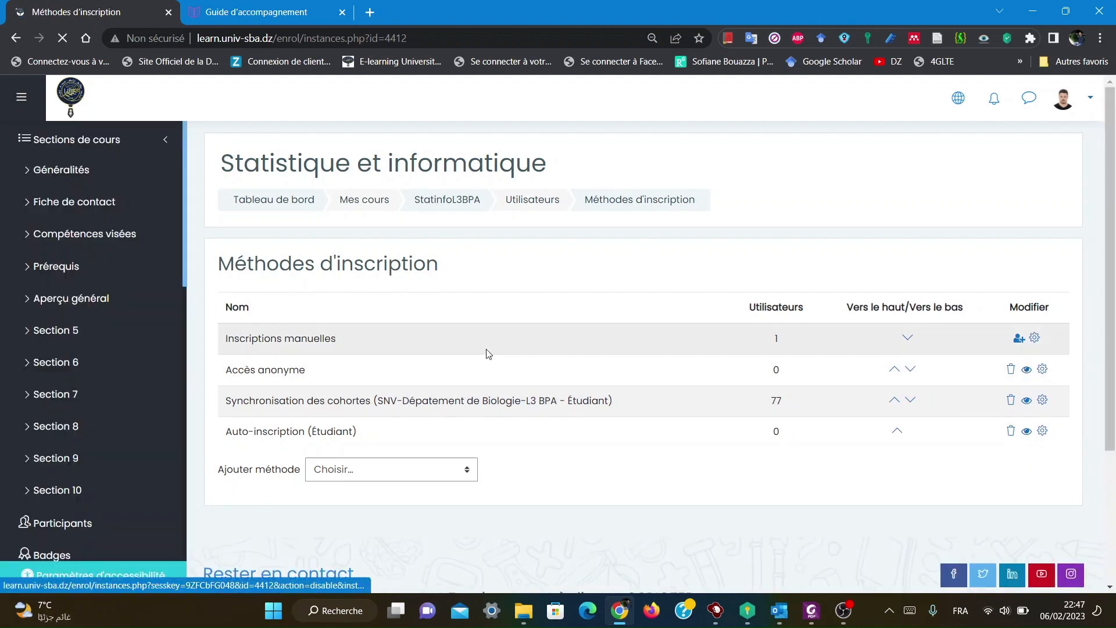
Step: Review the guide's Inscription manuelle instructions, and open the user enrolment page for the Inscriptions manuelles method
click(263, 11)
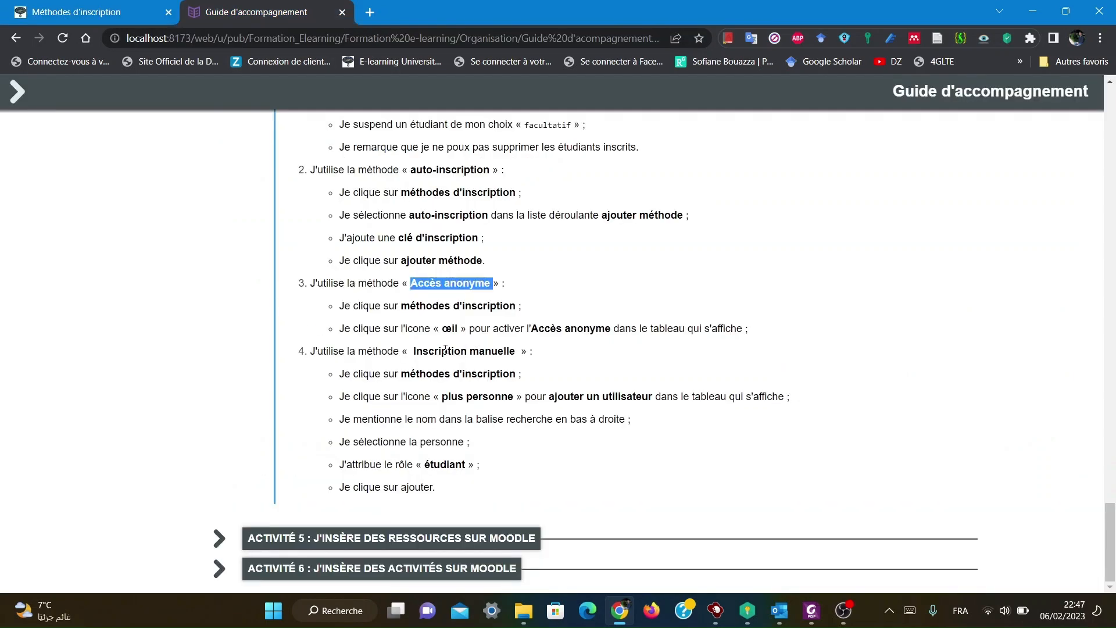
drag(414, 351, 516, 350)
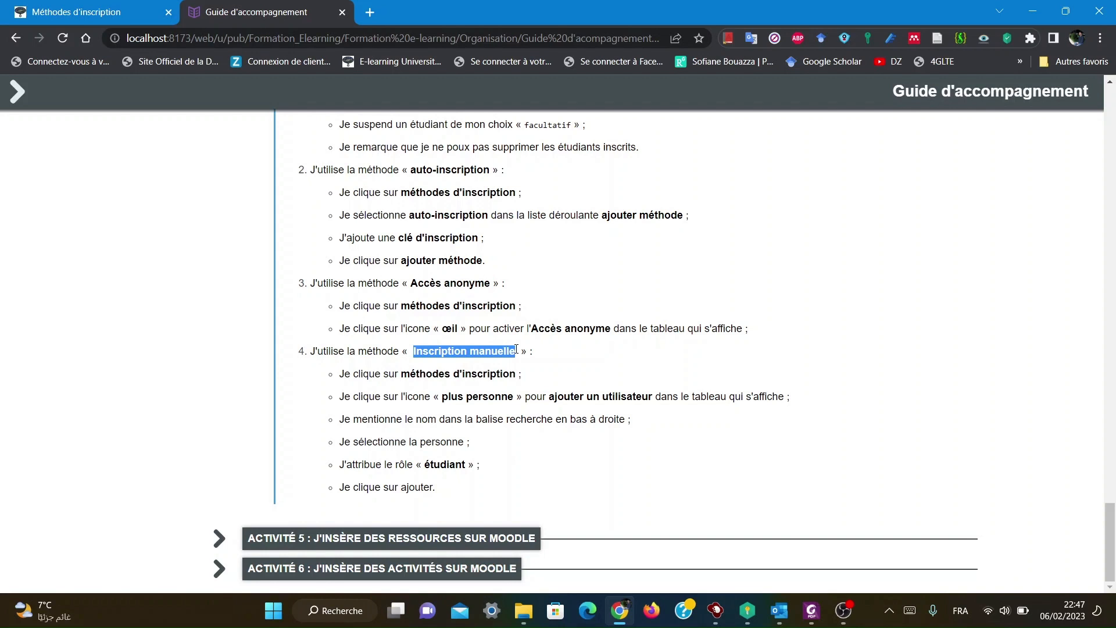
click(83, 11)
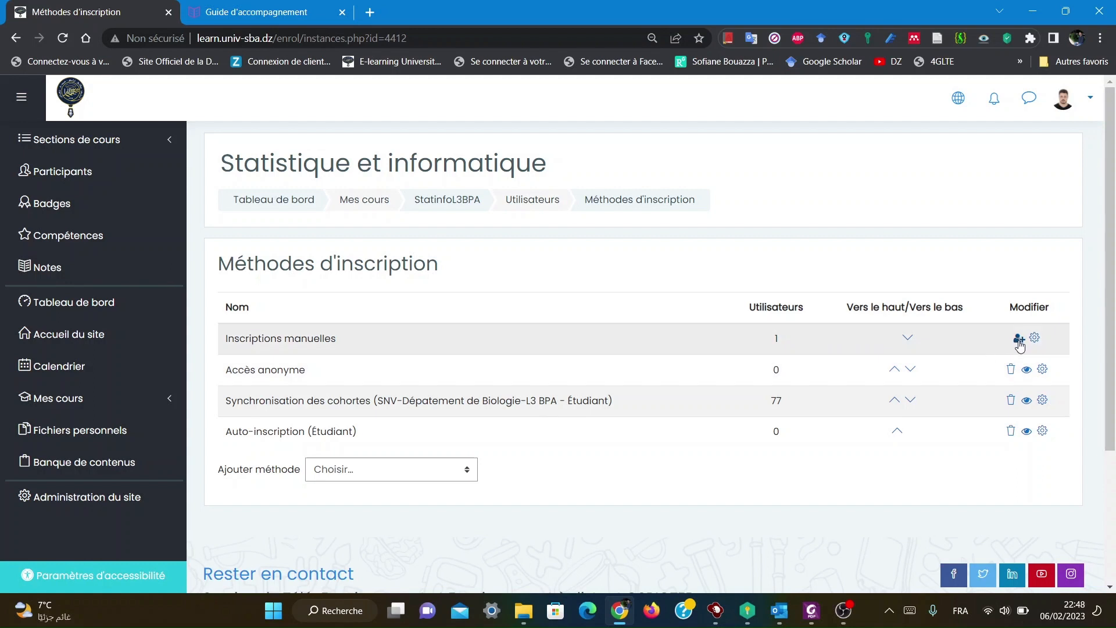
click(1019, 339)
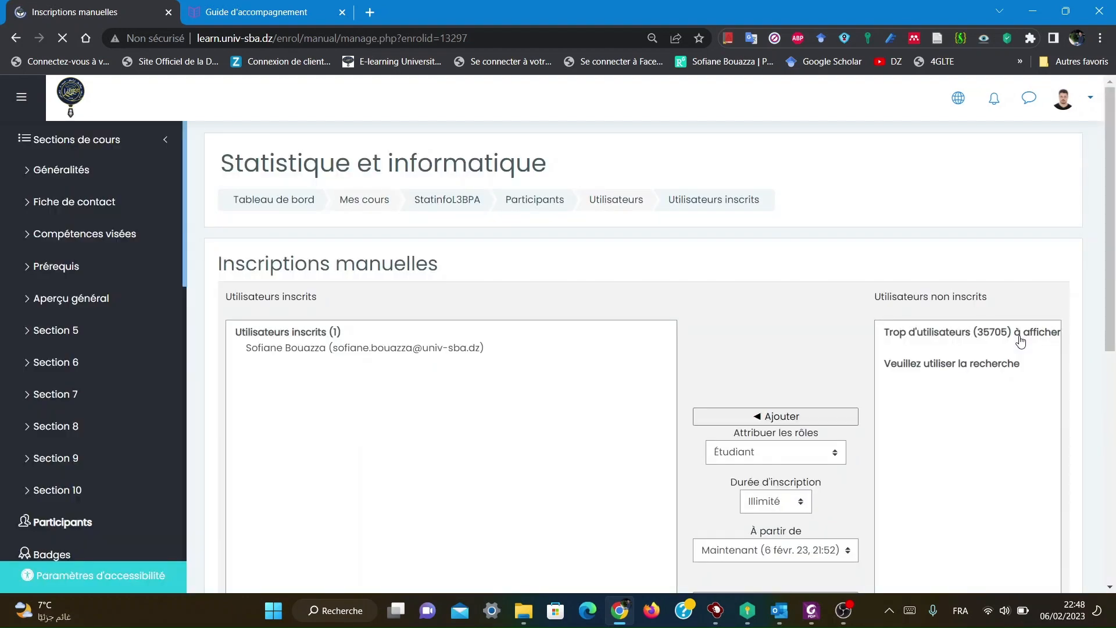
Step: Search the non-enrolled users by the person's surname
scroll(804, 322, down, 3)
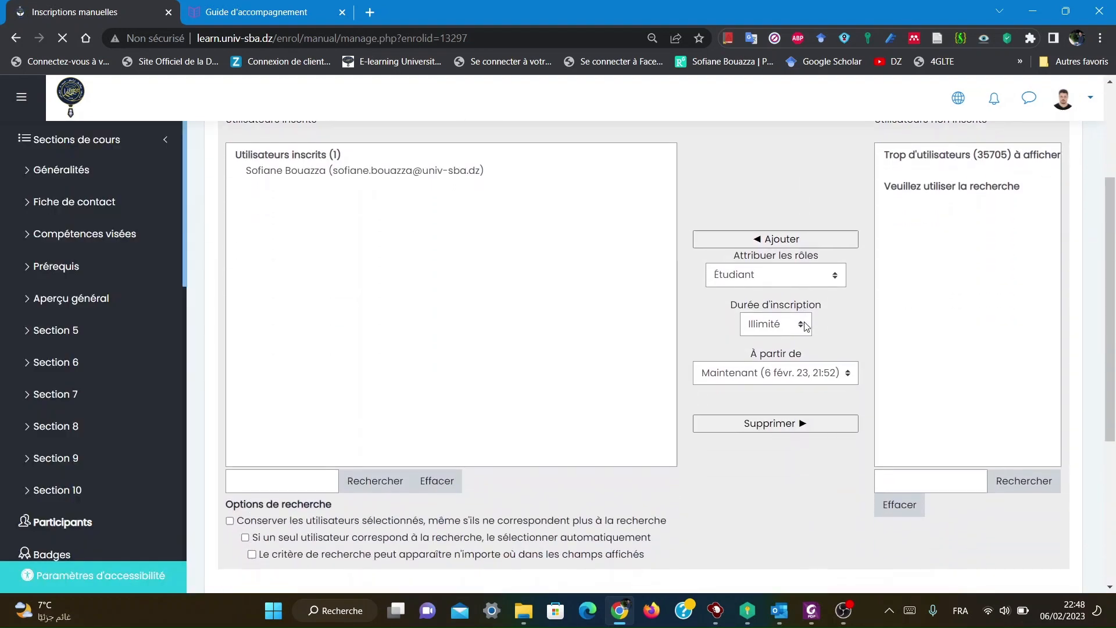
click(898, 445)
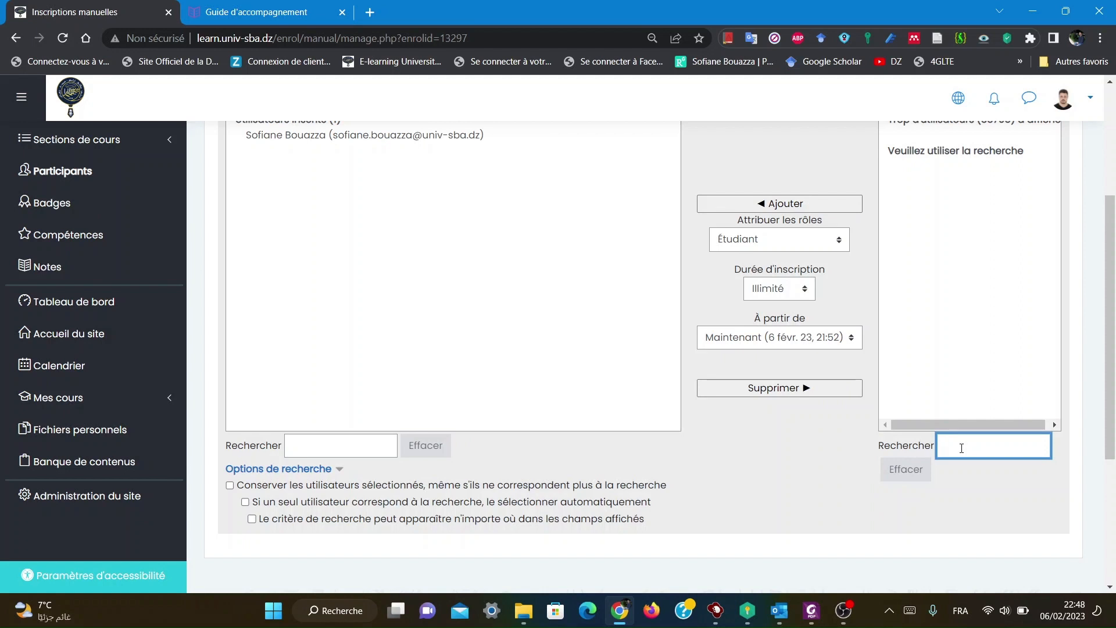
text(f)
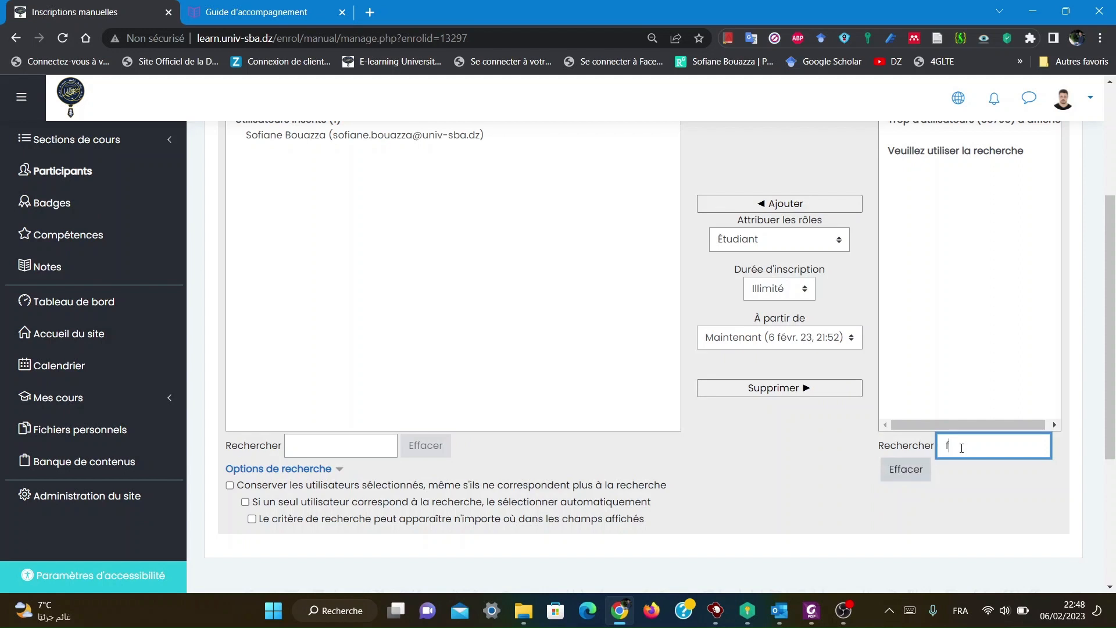
text(akiri)
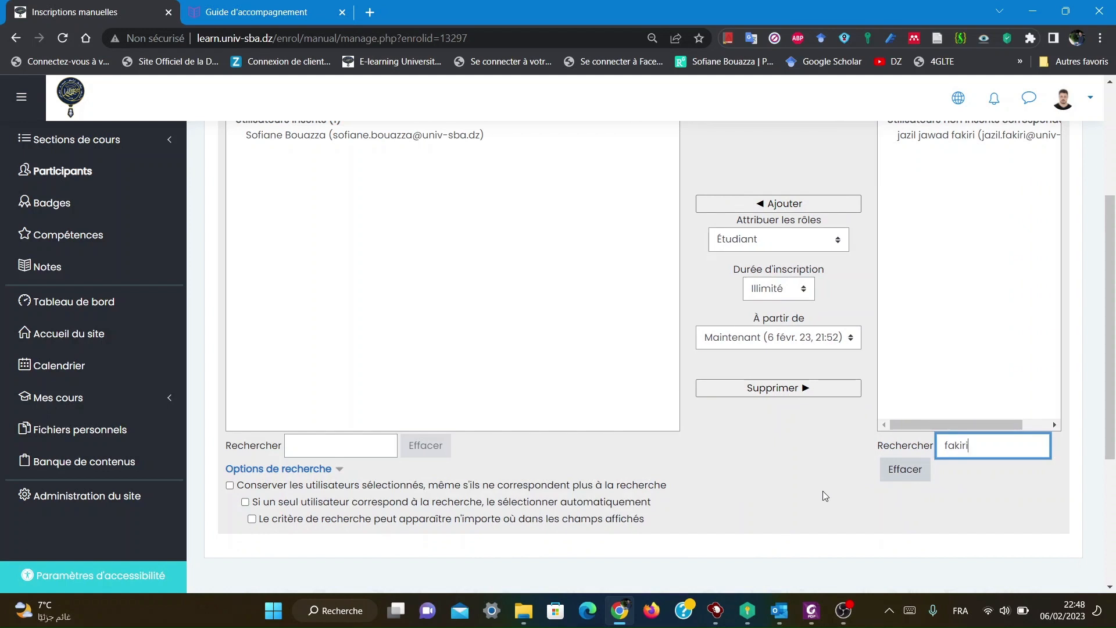
Step: Enrol the matching user in the course manually with the role Enseignant non éditeur and unlimited duration
scroll(823, 491, up, 3)
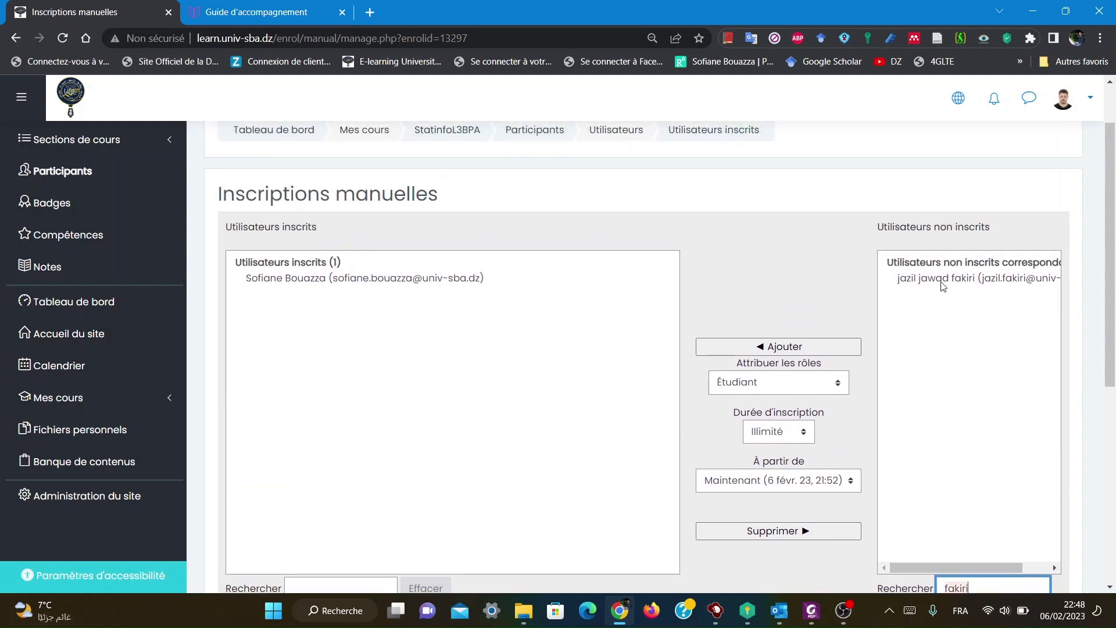
click(942, 282)
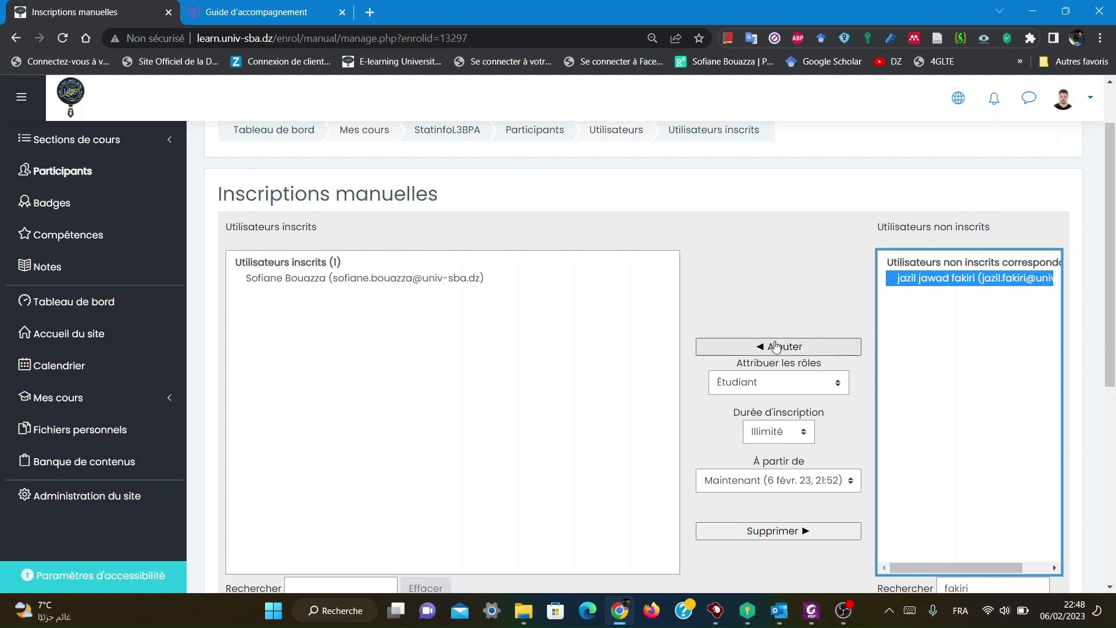
click(836, 386)
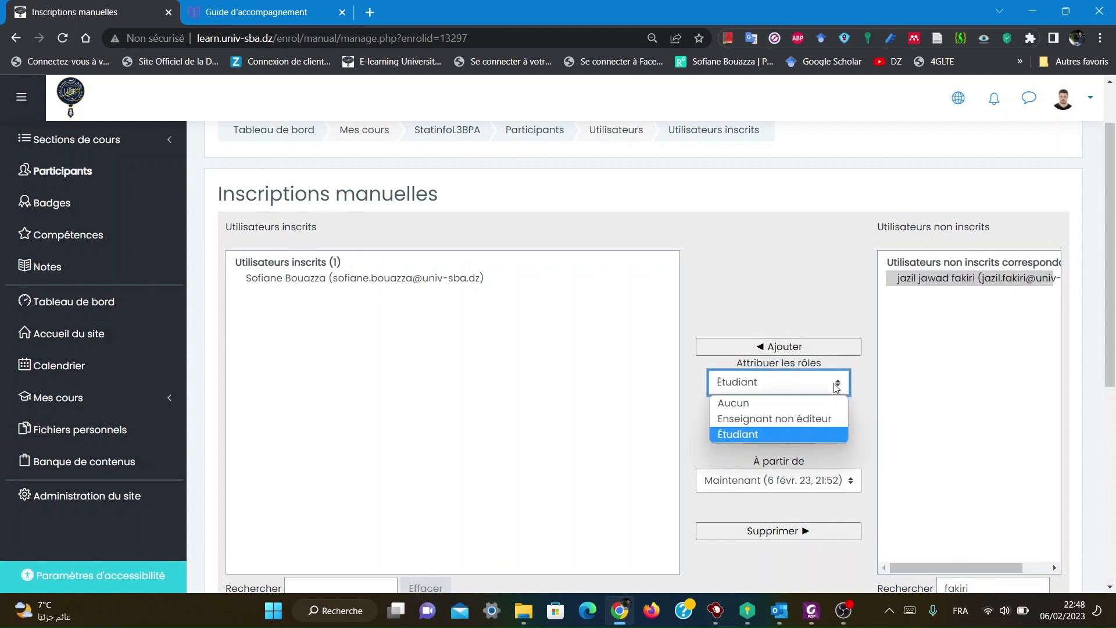
click(771, 419)
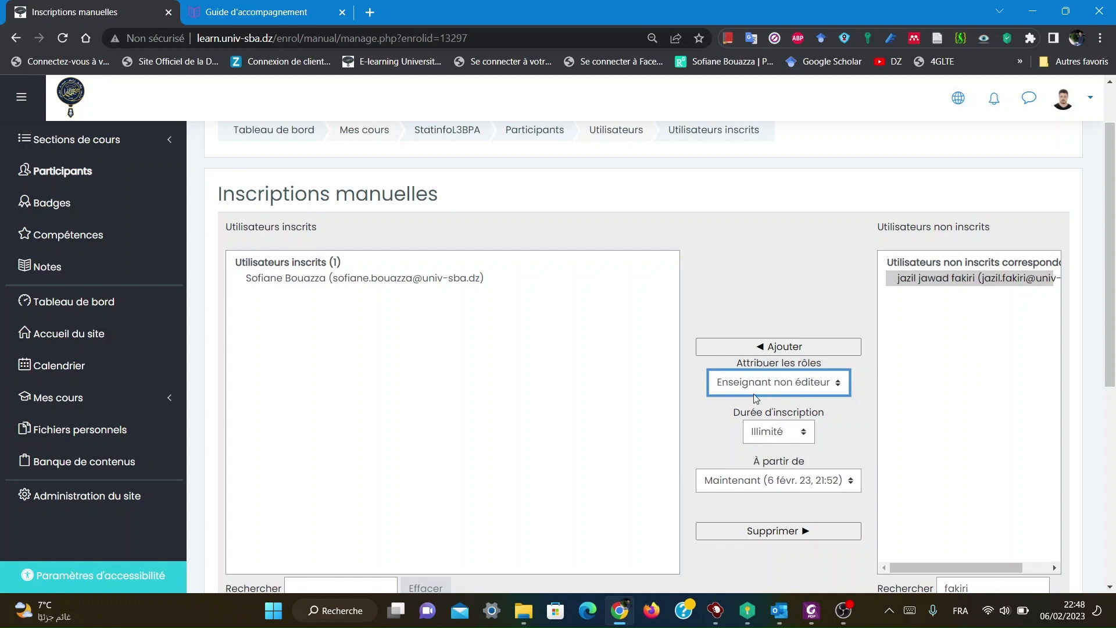
click(761, 349)
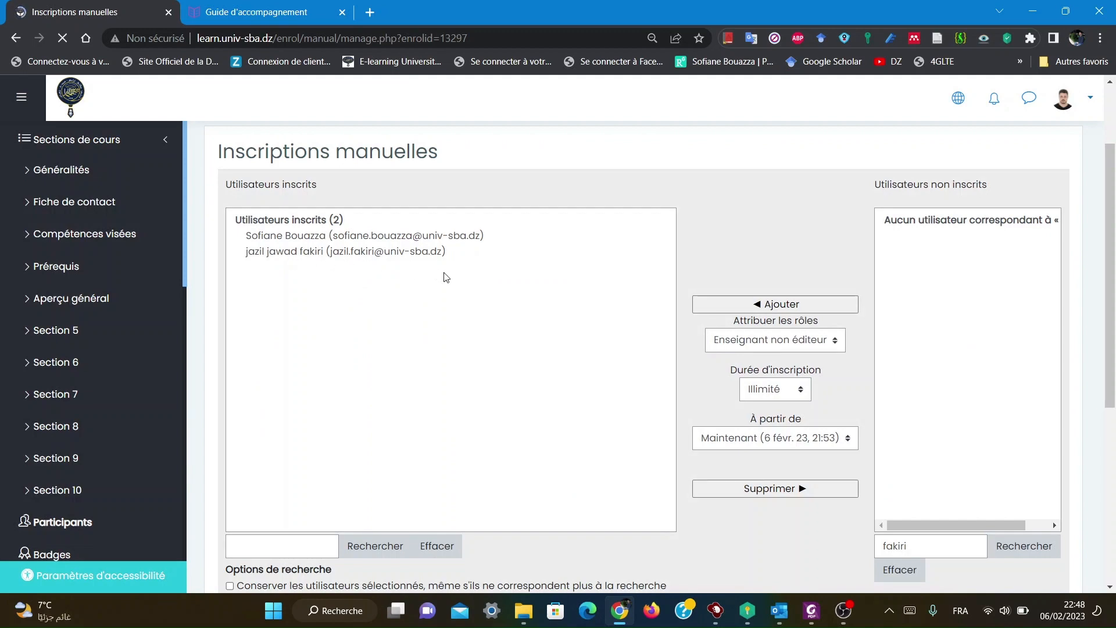
scroll(446, 278, down, 4)
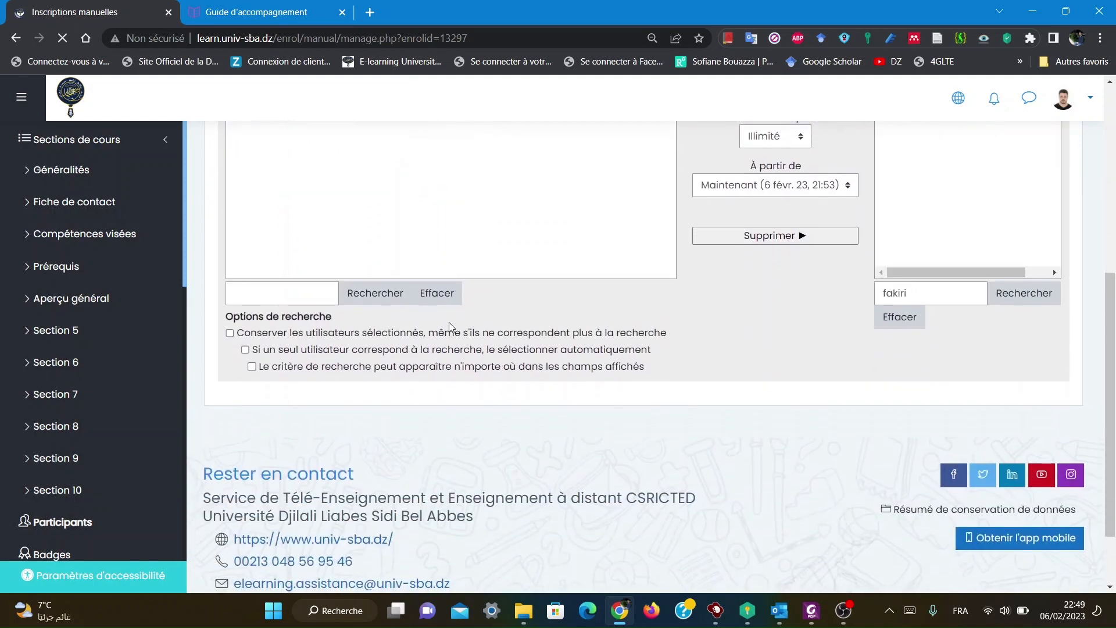
scroll(448, 324, up, 6)
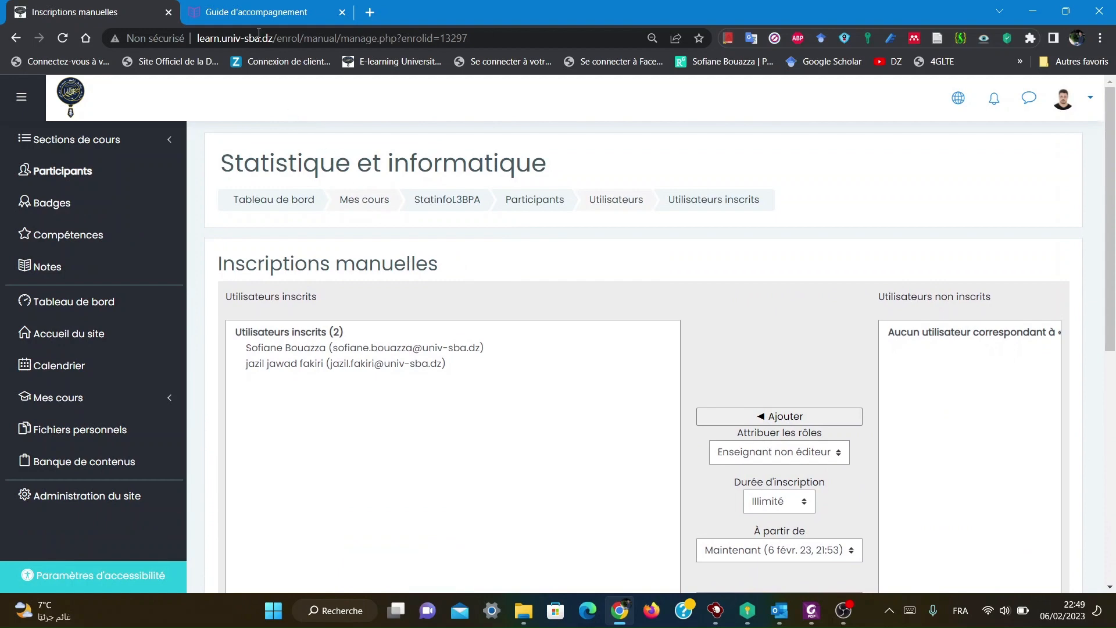
Step: Return to the guide and review its Activité 4 instructions for the enrolment methods
click(256, 5)
scroll(352, 400, up, 7)
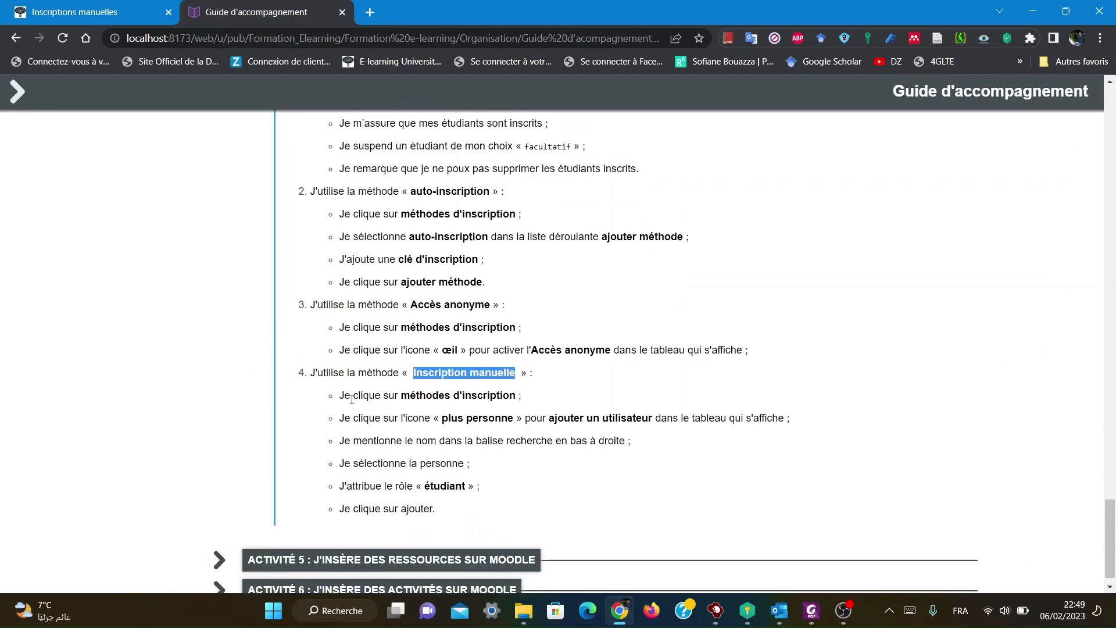
scroll(352, 402, down, 6)
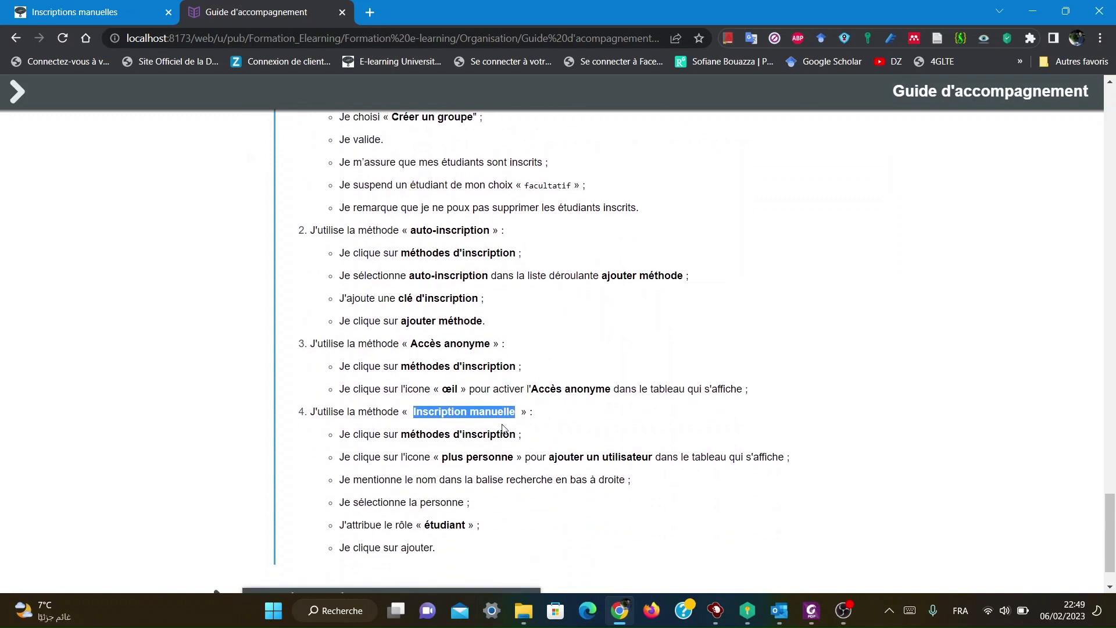
click(556, 419)
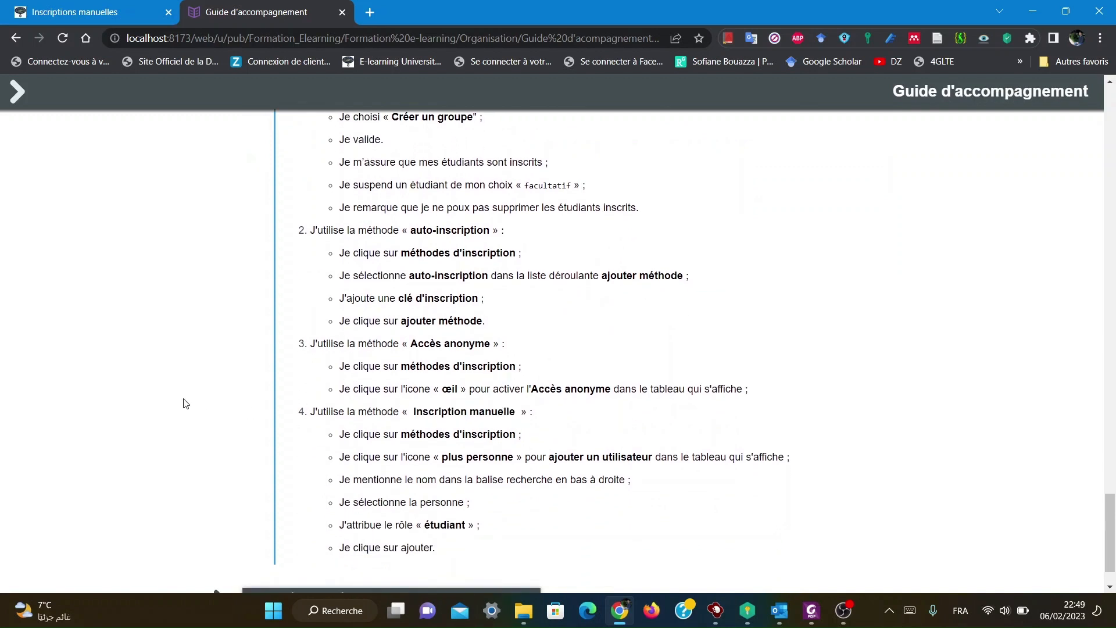